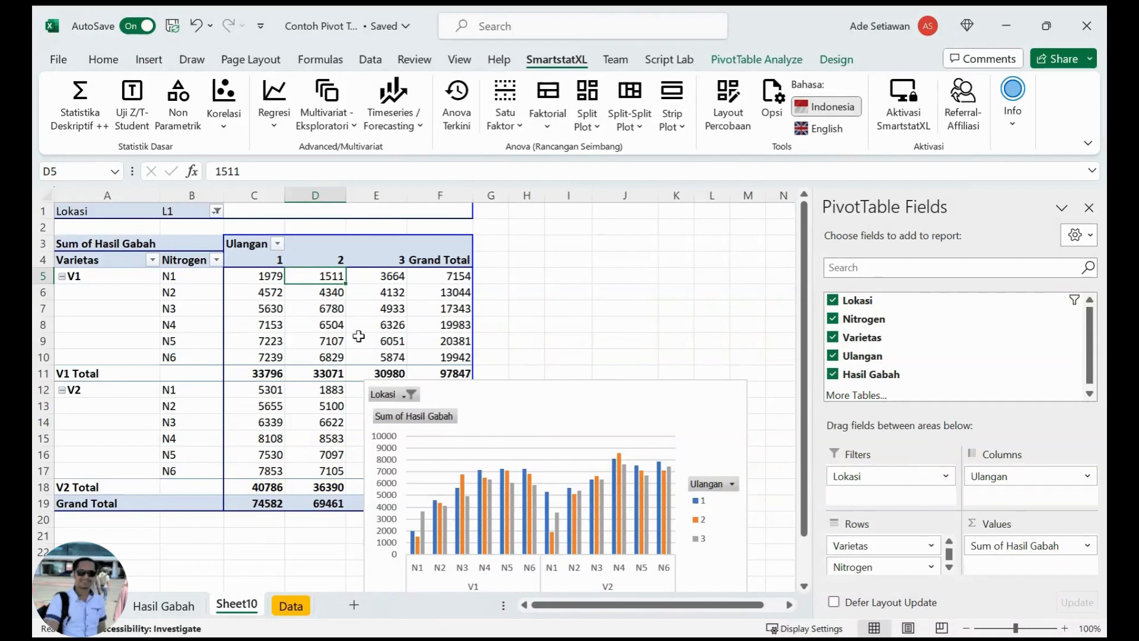
Step: Remove the Ulangan and Nitrogen fields from the PivotTable layout, keeping Varietas in the rows
left_click_drag(1019, 476, 732, 287)
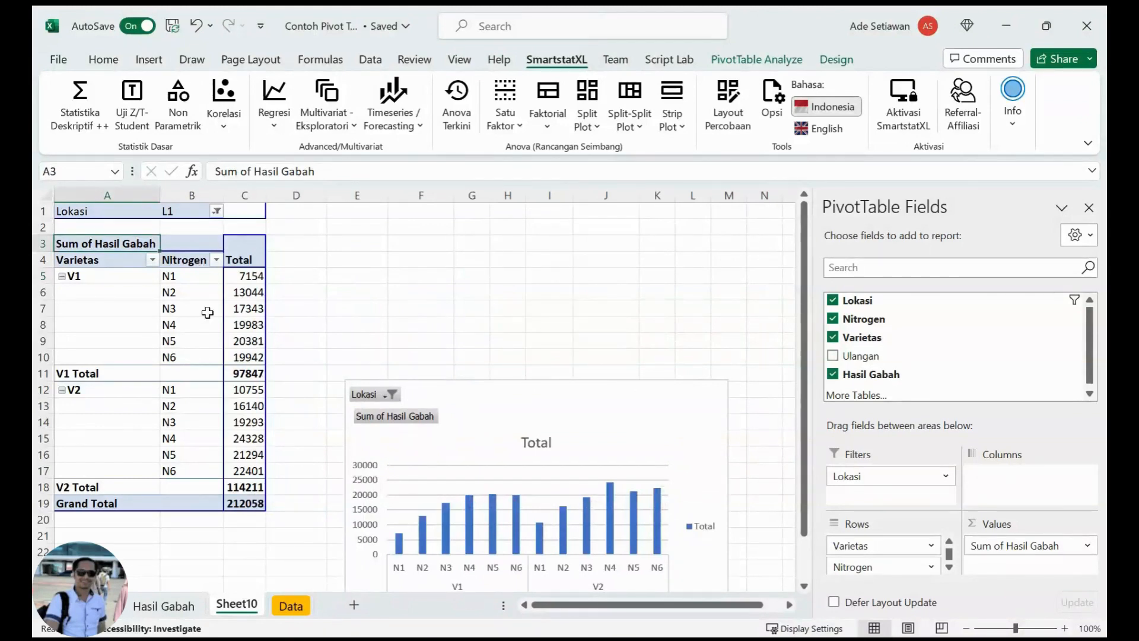
mouse_move(255, 343)
left_click_drag(871, 571, 697, 343)
left_click(694, 339)
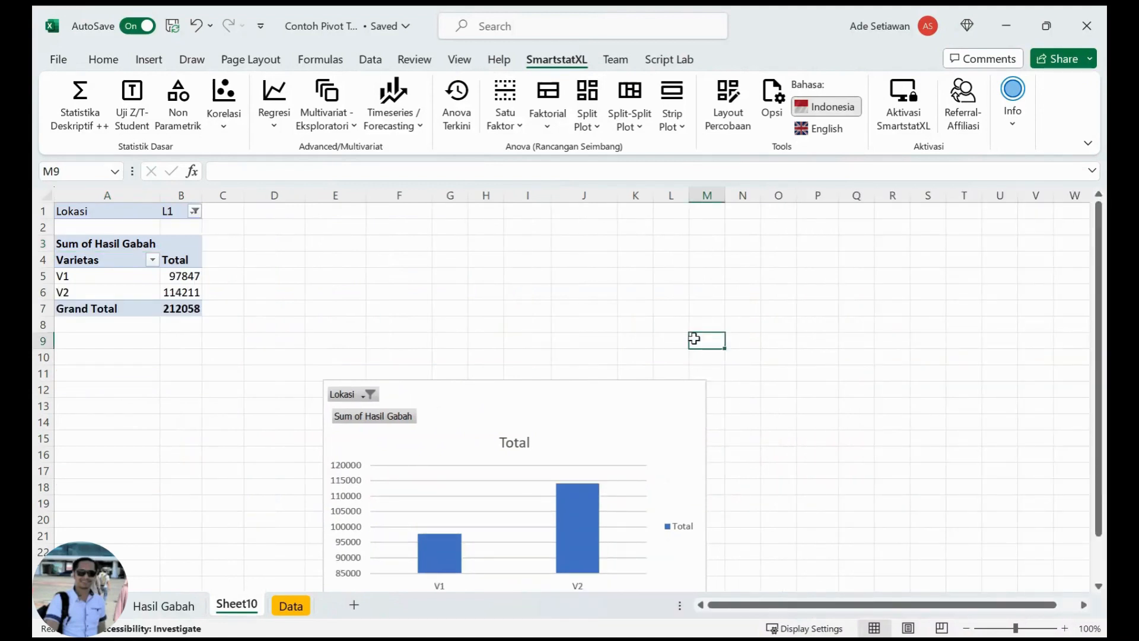
Step: Add the Nitrogen field to the PivotTable's columns and move the chart just below the table
left_click(179, 286)
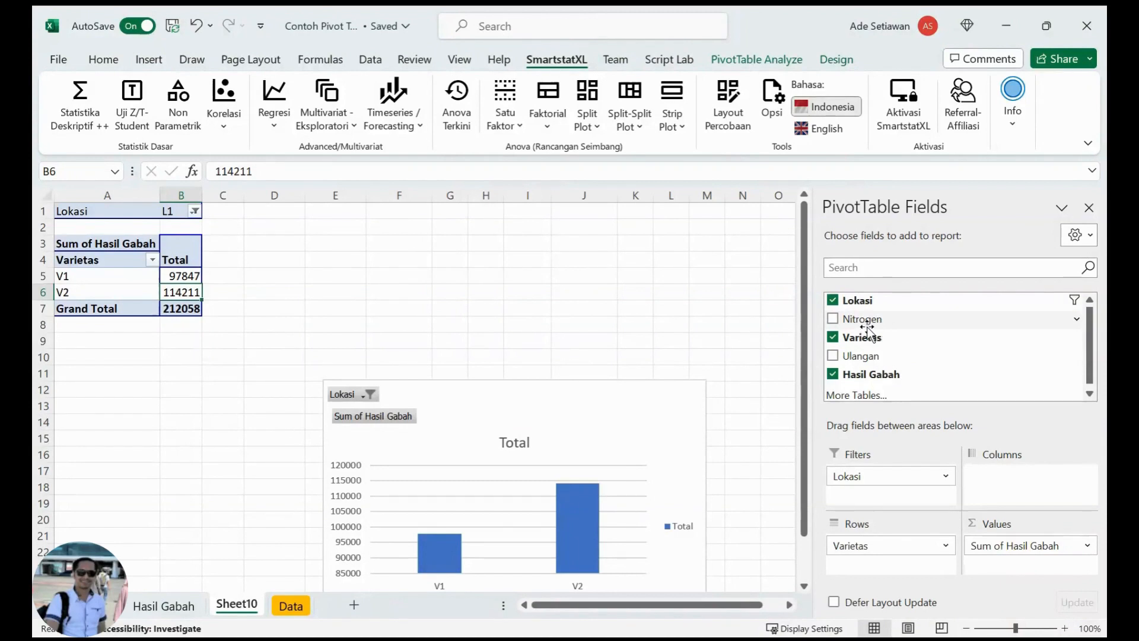
left_click_drag(862, 320, 1023, 503)
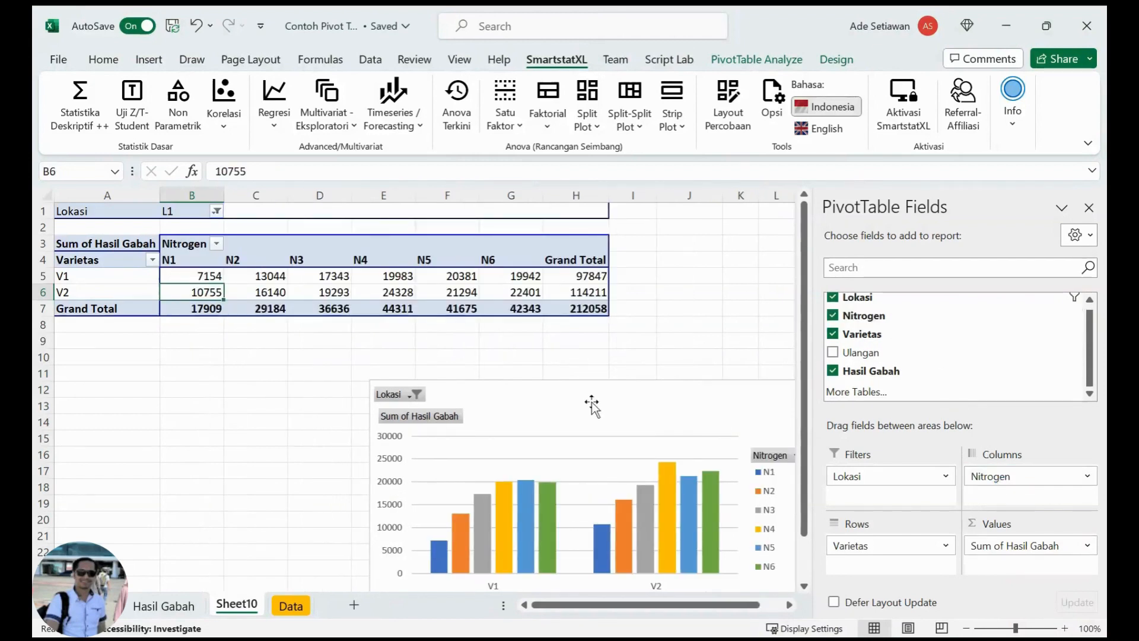
left_click_drag(592, 403, 502, 347)
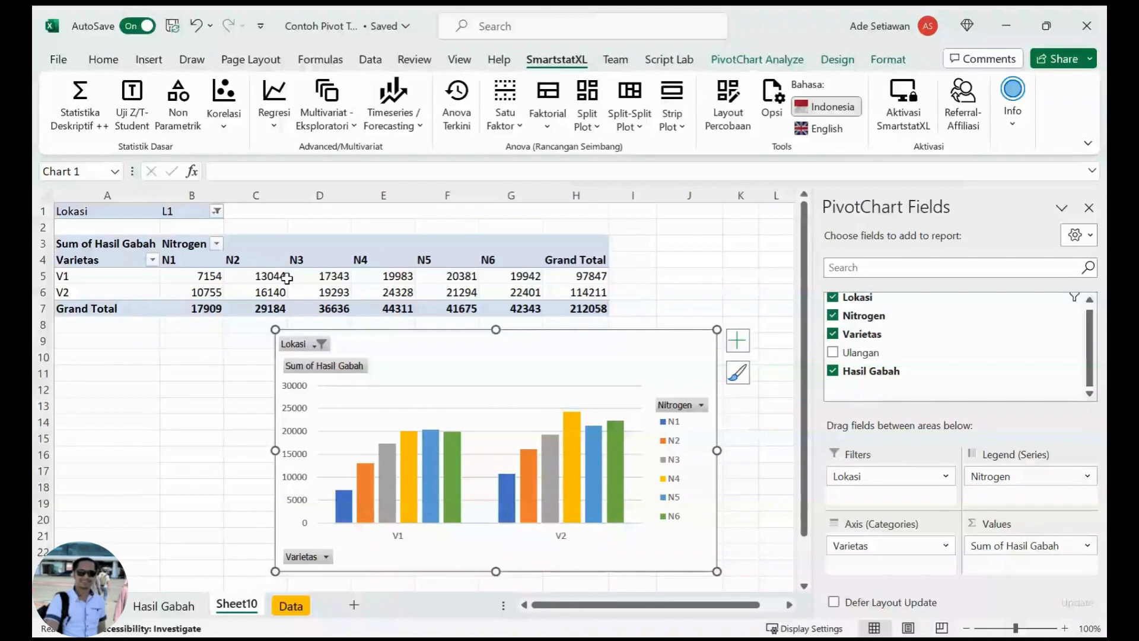
Step: Swap the two fields, putting Nitrogen on the rows and Varietas on the columns, and reposition the chart
mouse_move(287, 278)
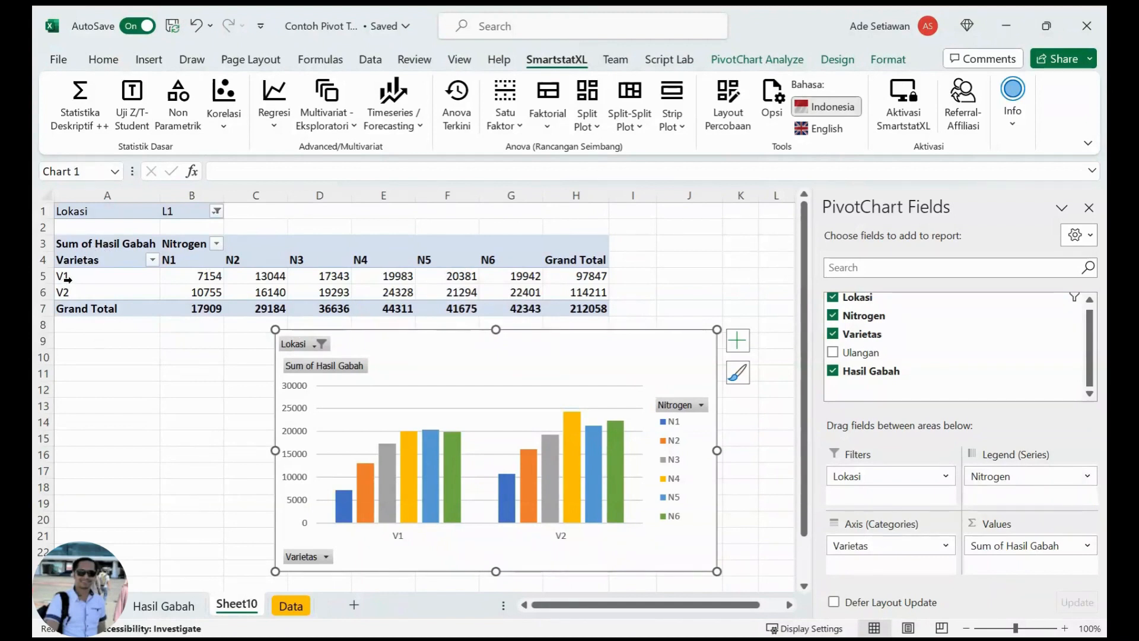
mouse_move(517, 280)
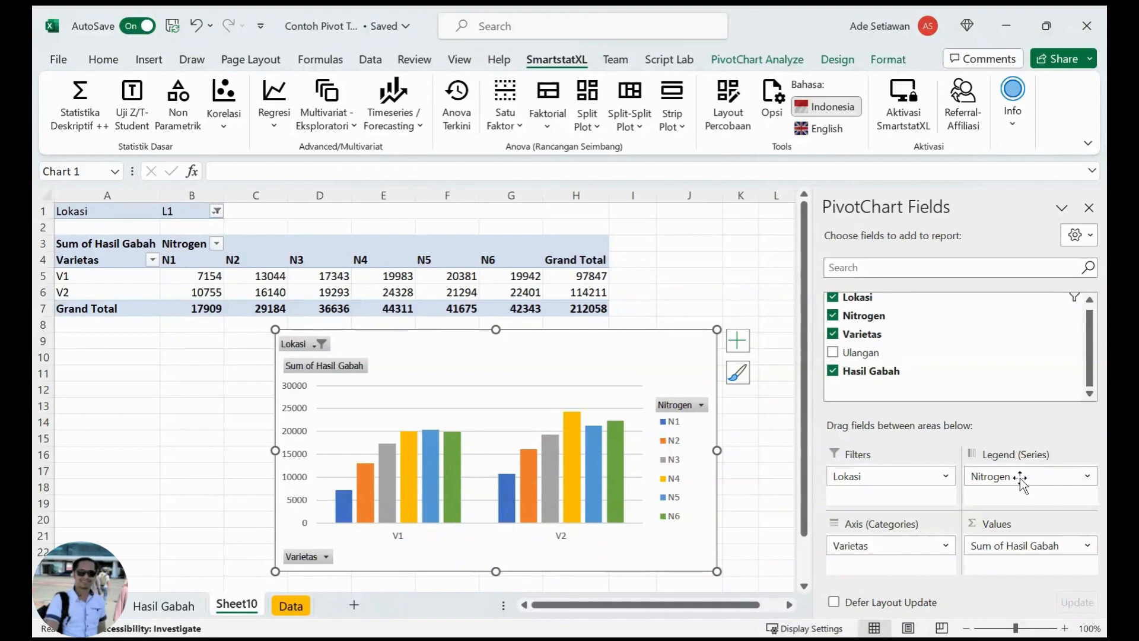
left_click_drag(1015, 480, 977, 477)
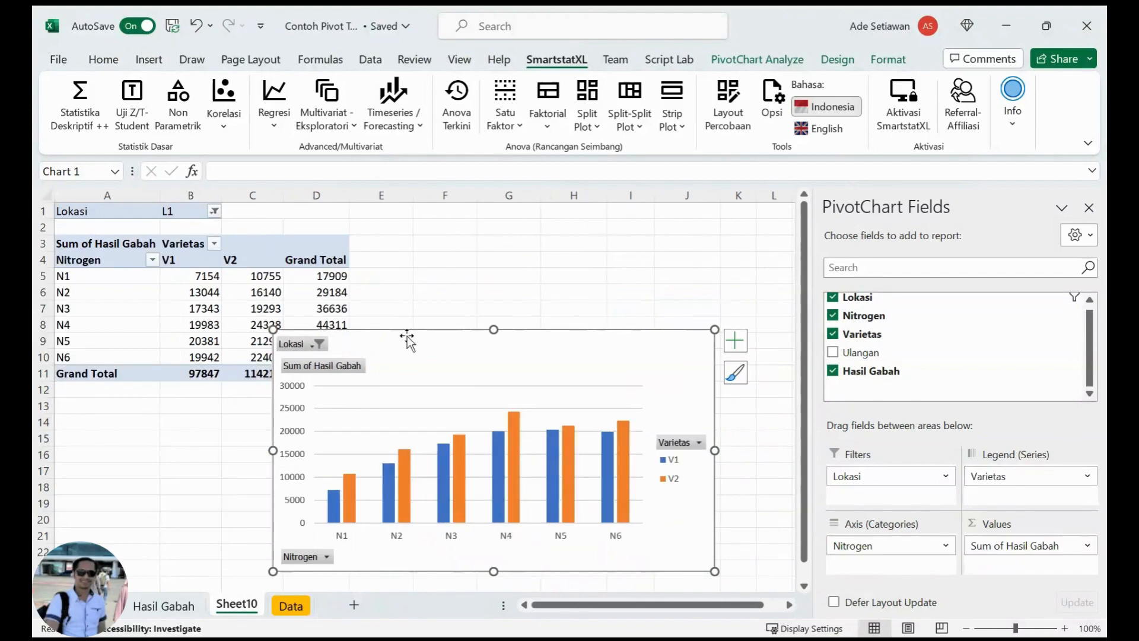
left_click_drag(407, 338, 482, 324)
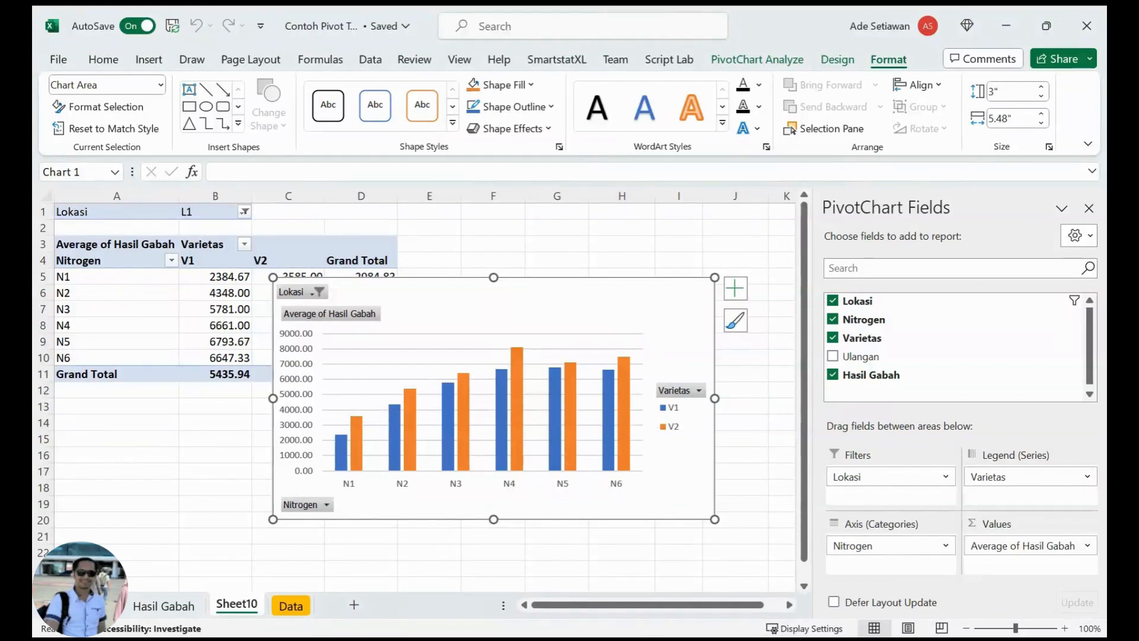
Step: Examine the source data on the Data and Hasil Gabah sheets, including the Lokasi, Nitrogen and Varietas columns
left_click(291, 605)
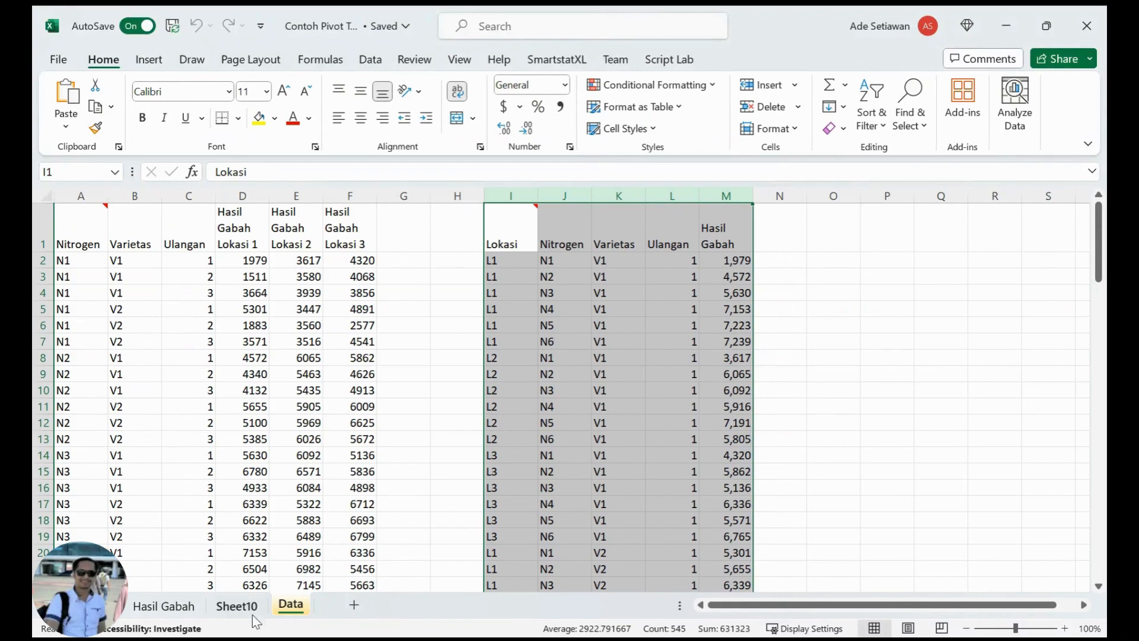
left_click(174, 612)
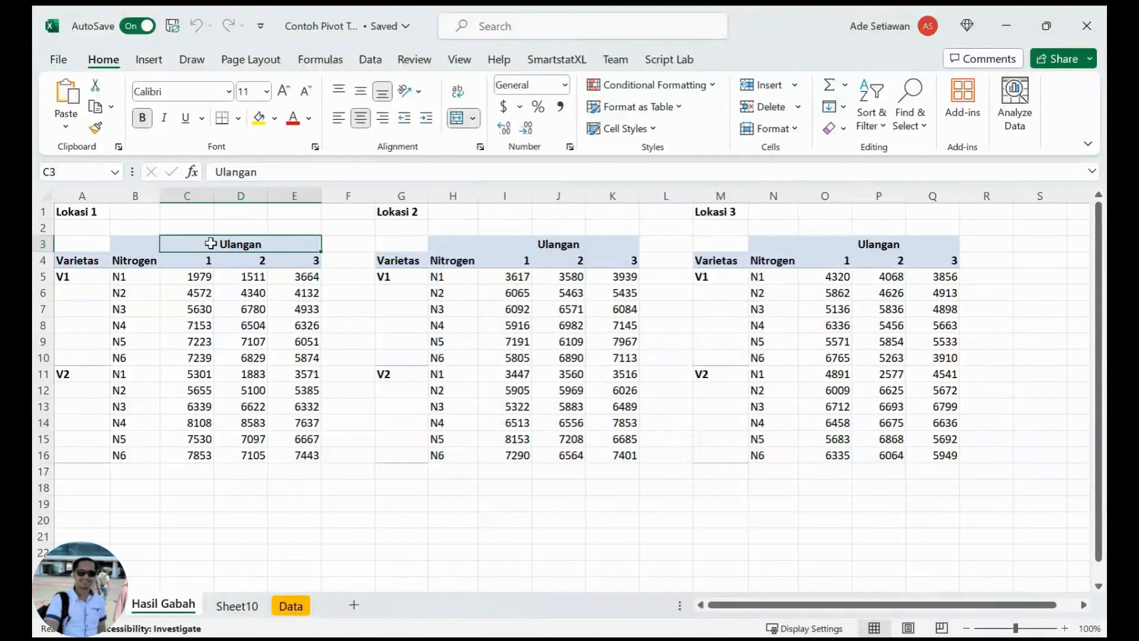
left_click_drag(193, 280, 291, 448)
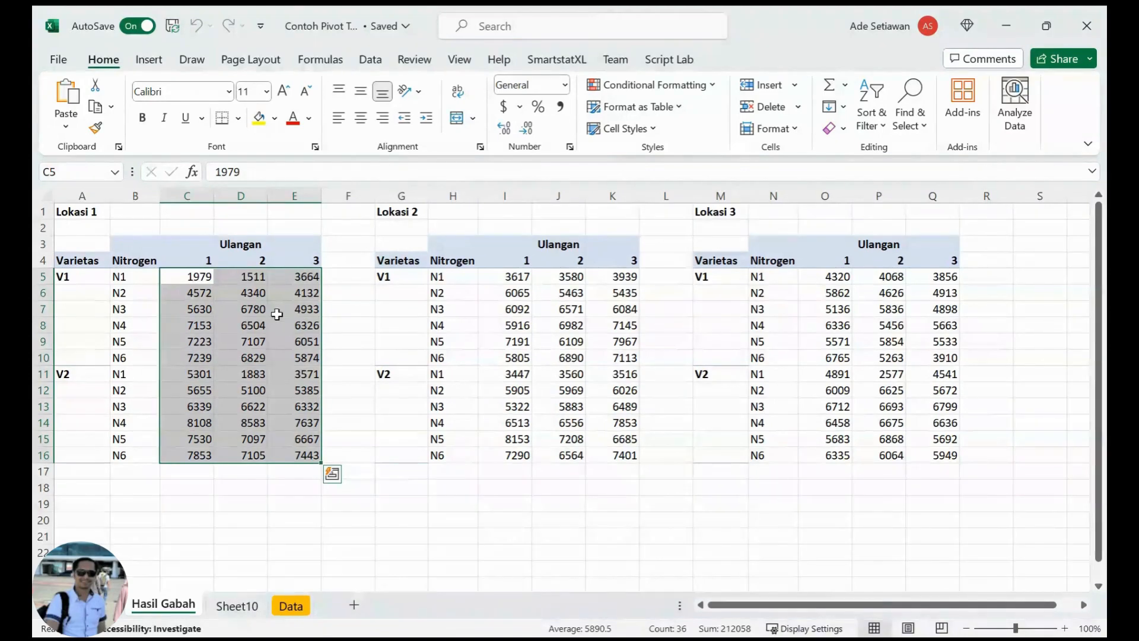
left_click(291, 605)
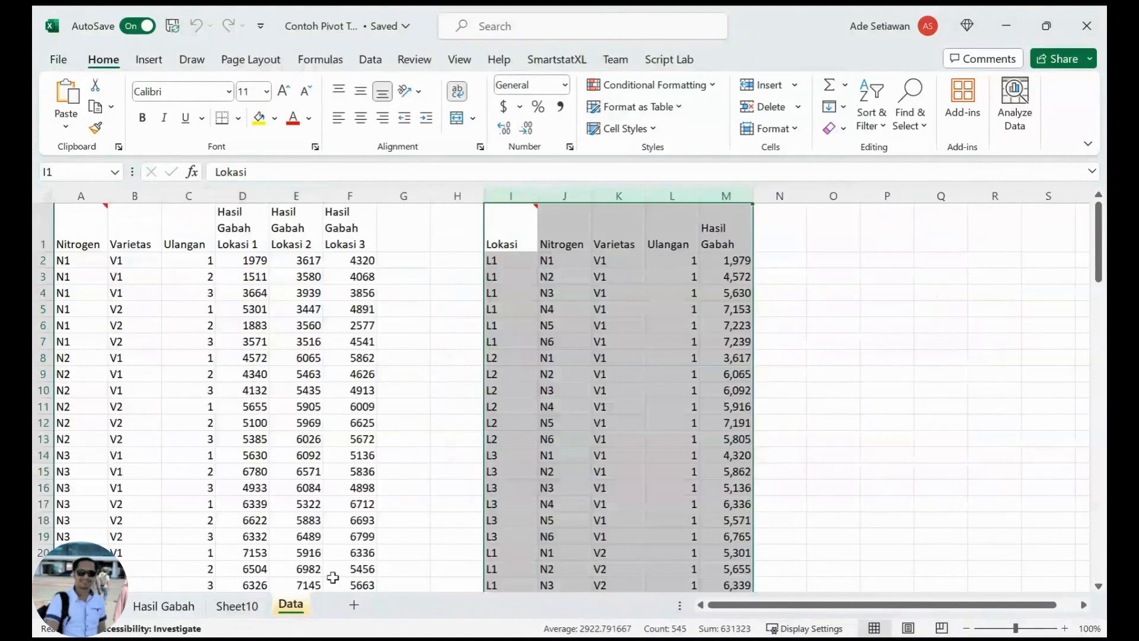
left_click(504, 195)
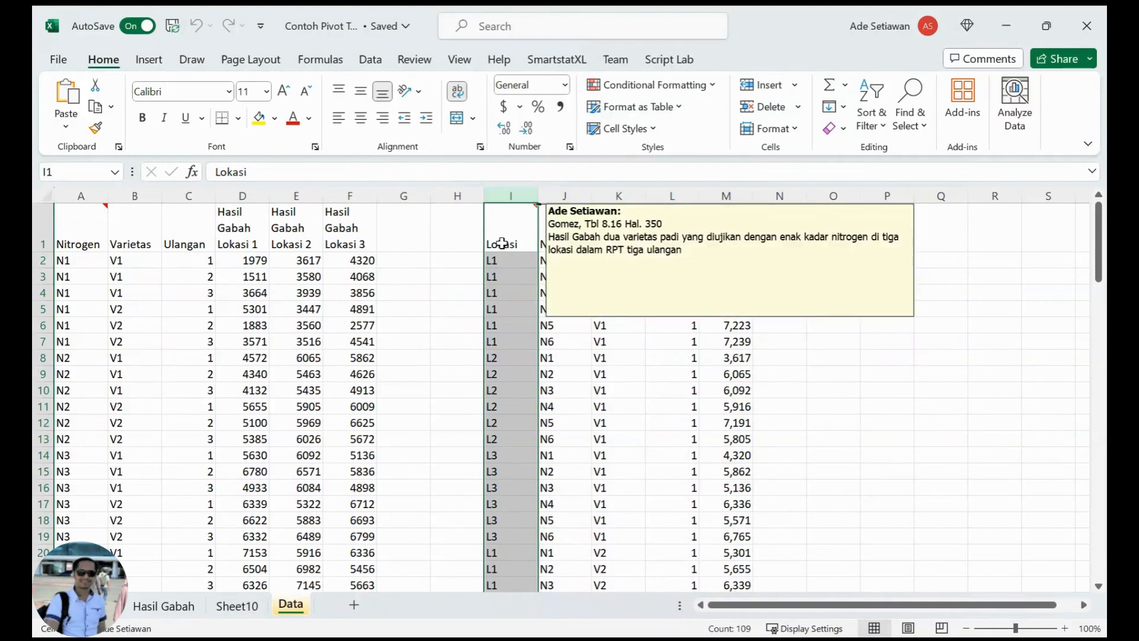
left_click(564, 189)
left_click(564, 190)
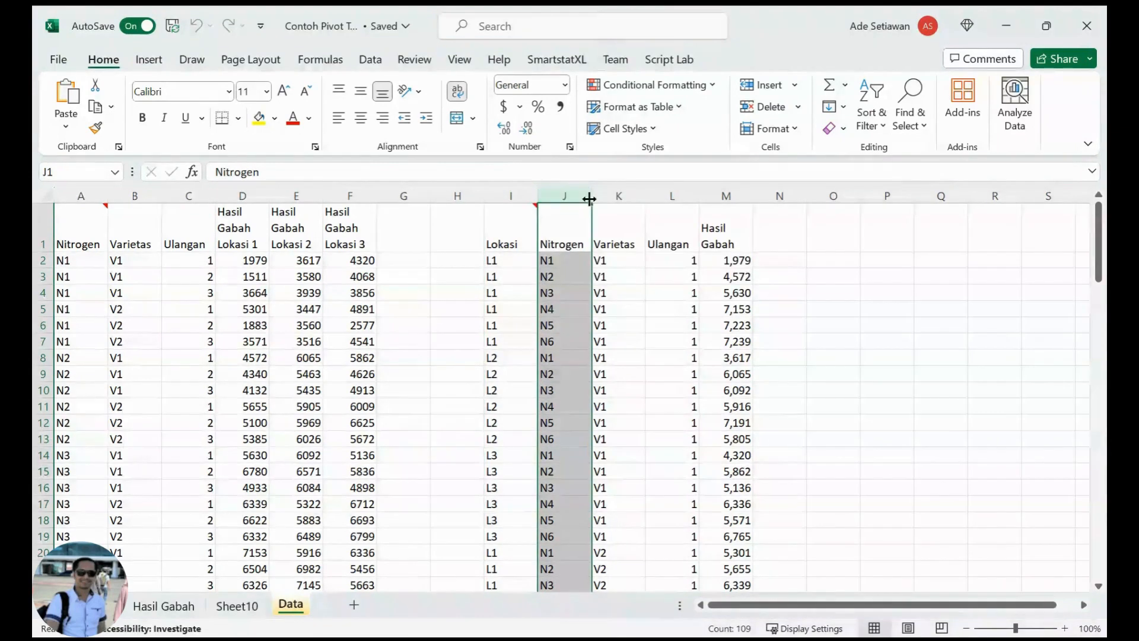
left_click(627, 196)
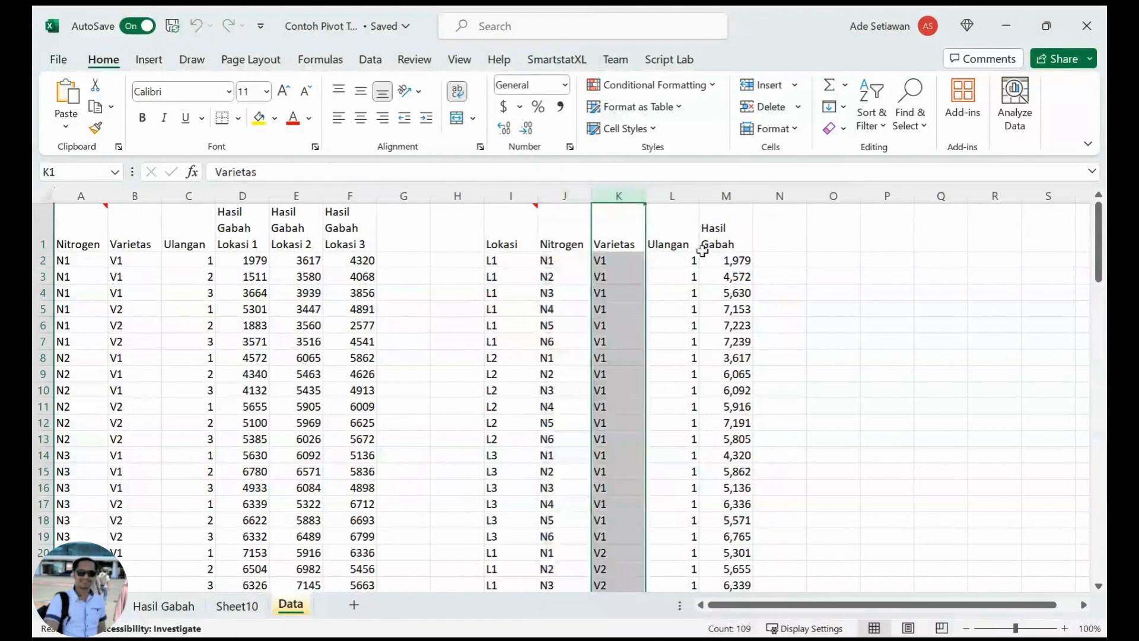
Step: Create a PivotTable on a new worksheet from the range Data!$I$1:$M$109, checking that the range covers all records
left_click(547, 262)
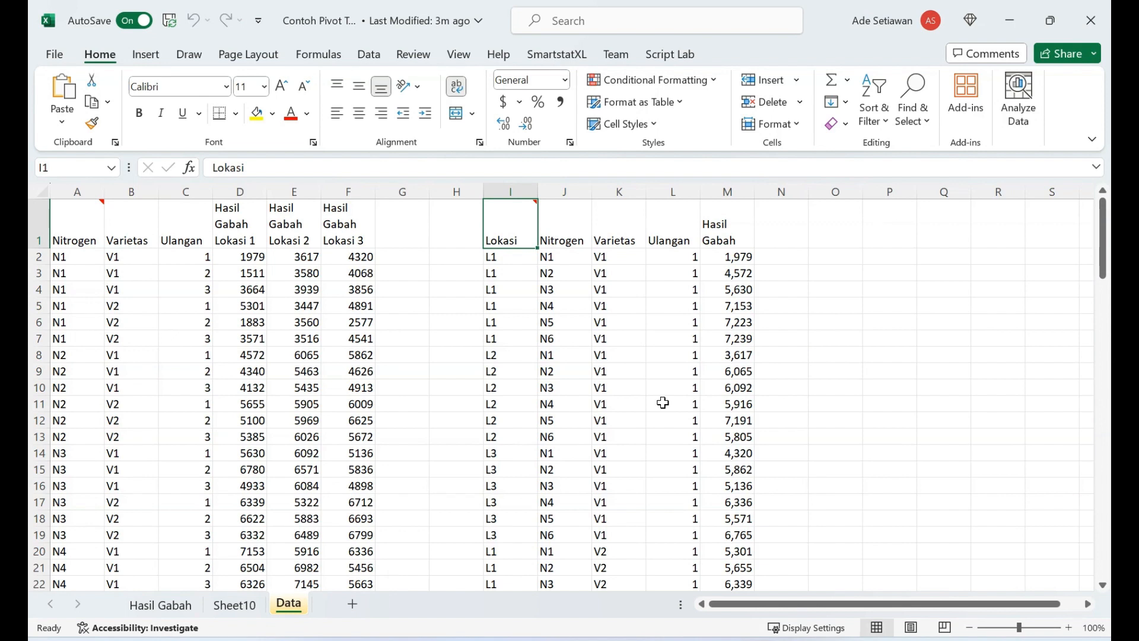
left_click(149, 59)
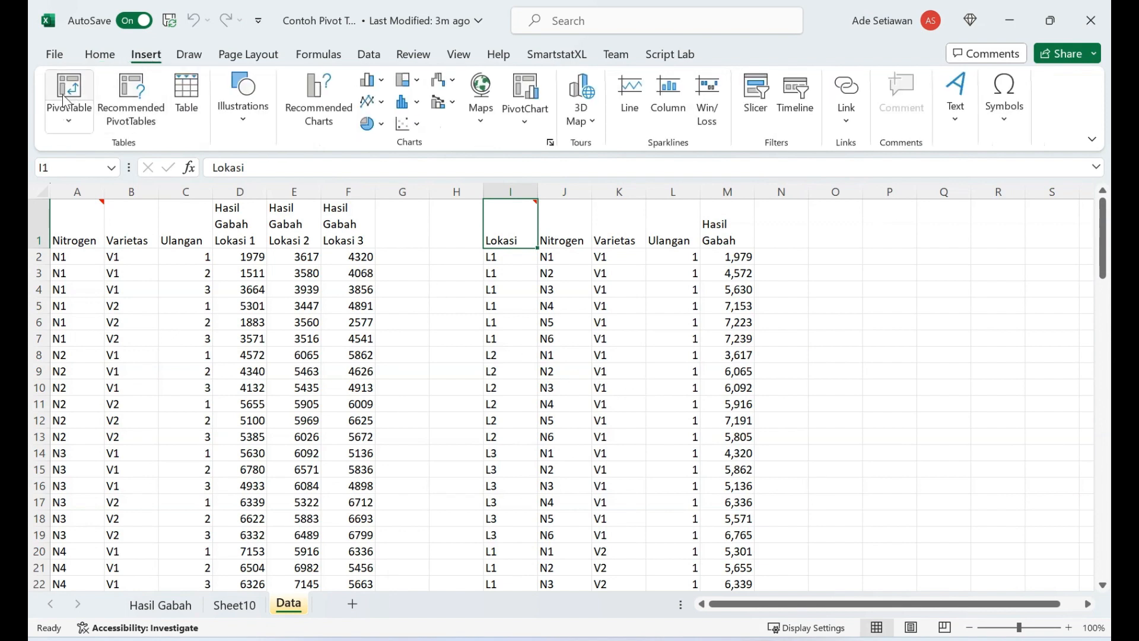
left_click(67, 95)
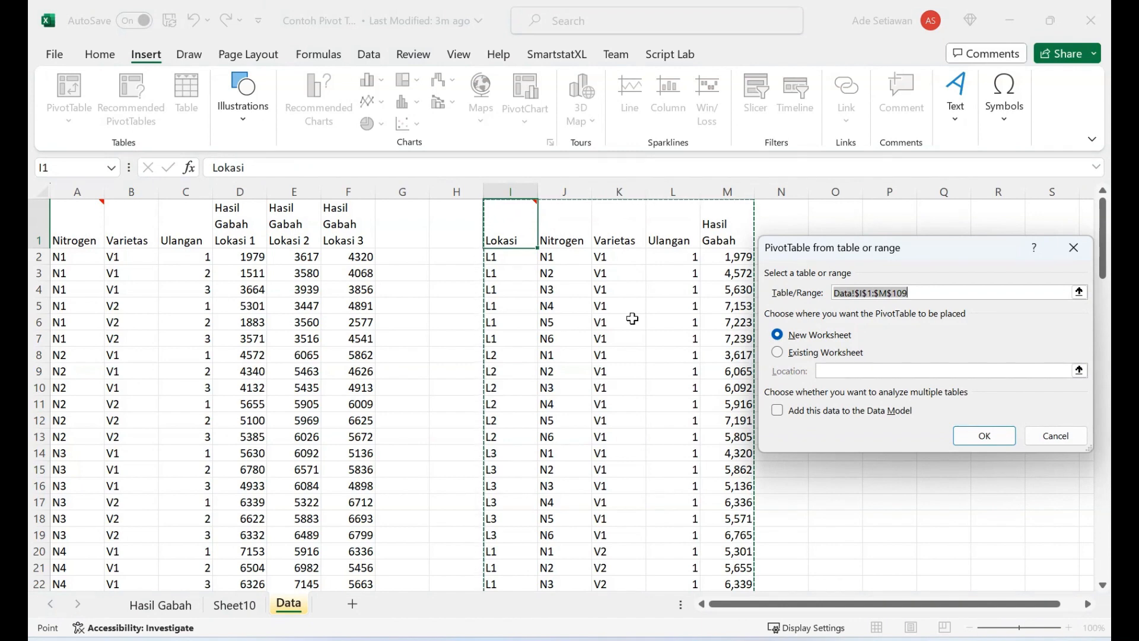
scroll(632, 318, "down", 20)
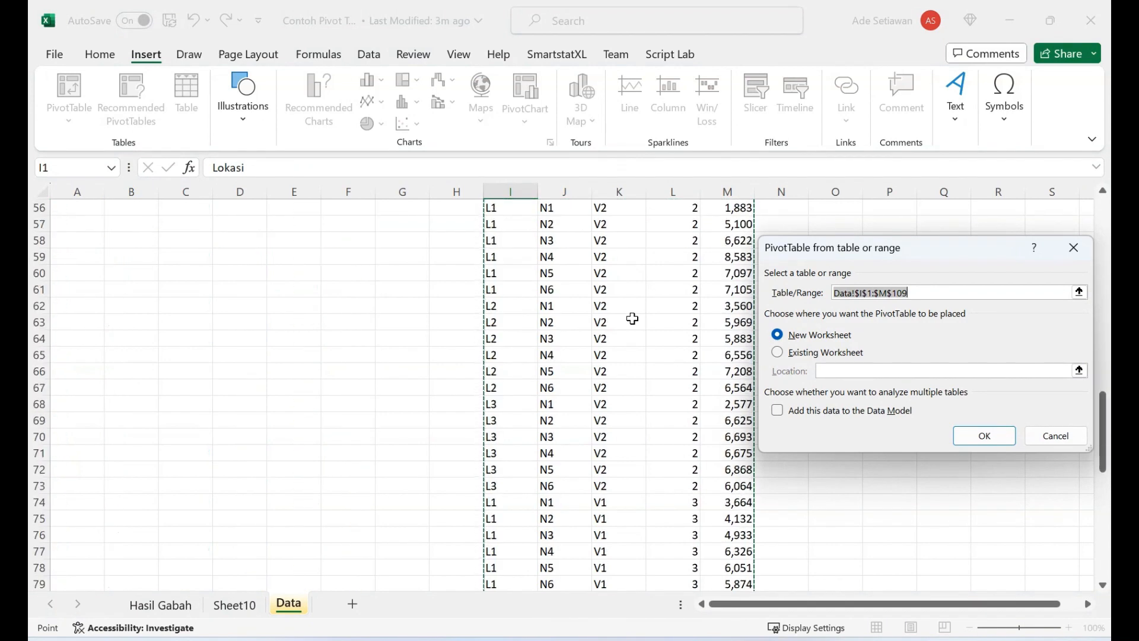
scroll(632, 318, "down", 7)
scroll(633, 318, "up", 2)
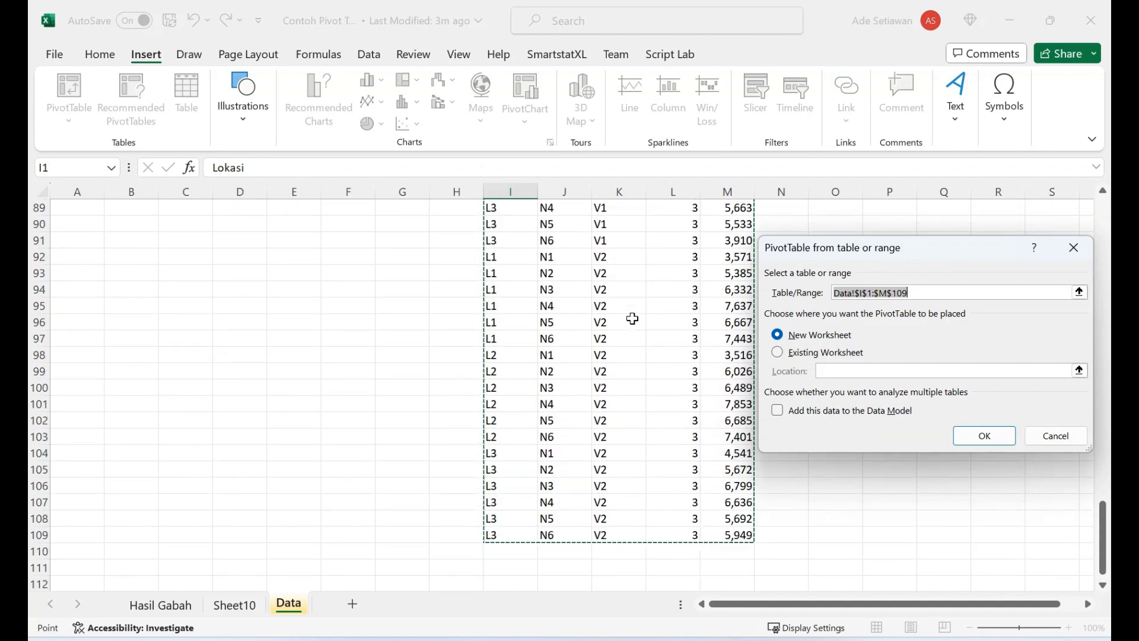
scroll(633, 318, "up", 10)
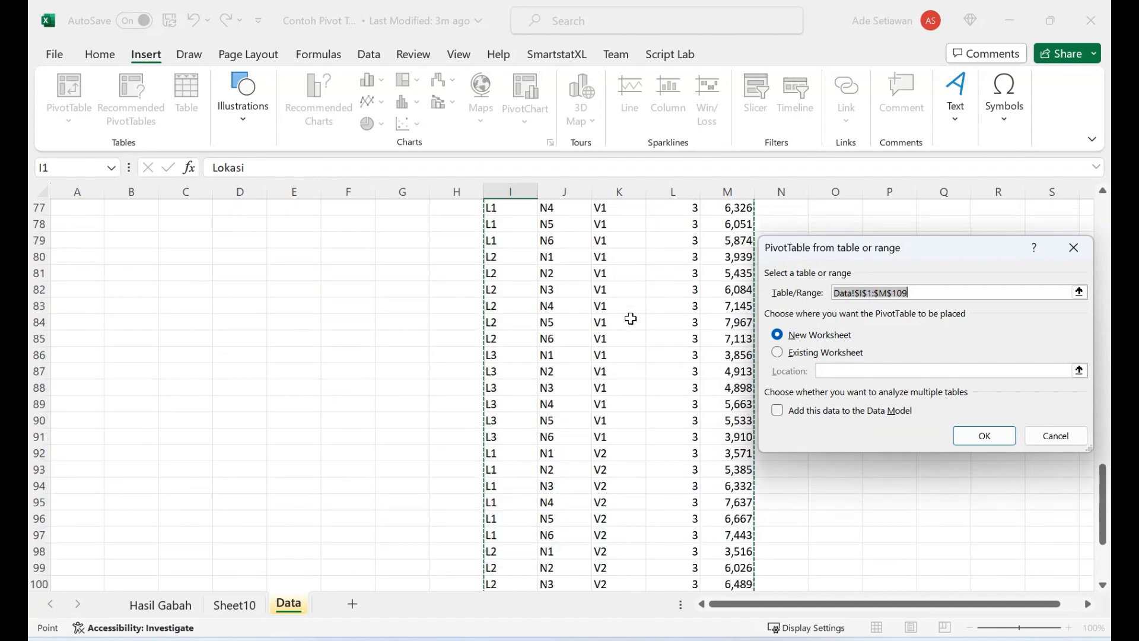
scroll(631, 319, "up", 19)
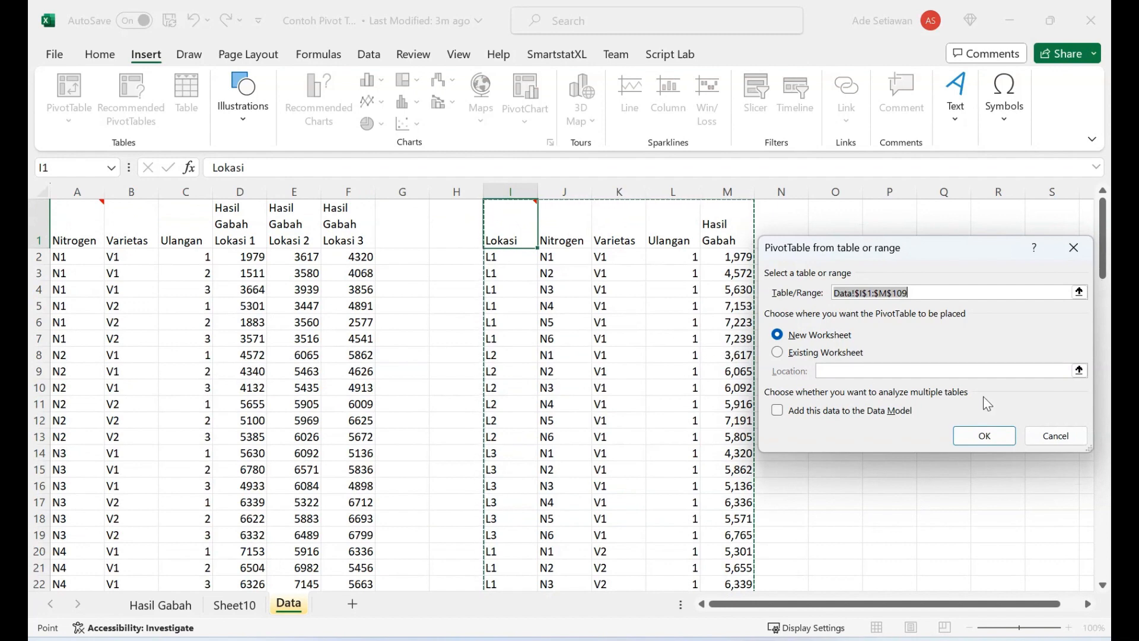
left_click(985, 435)
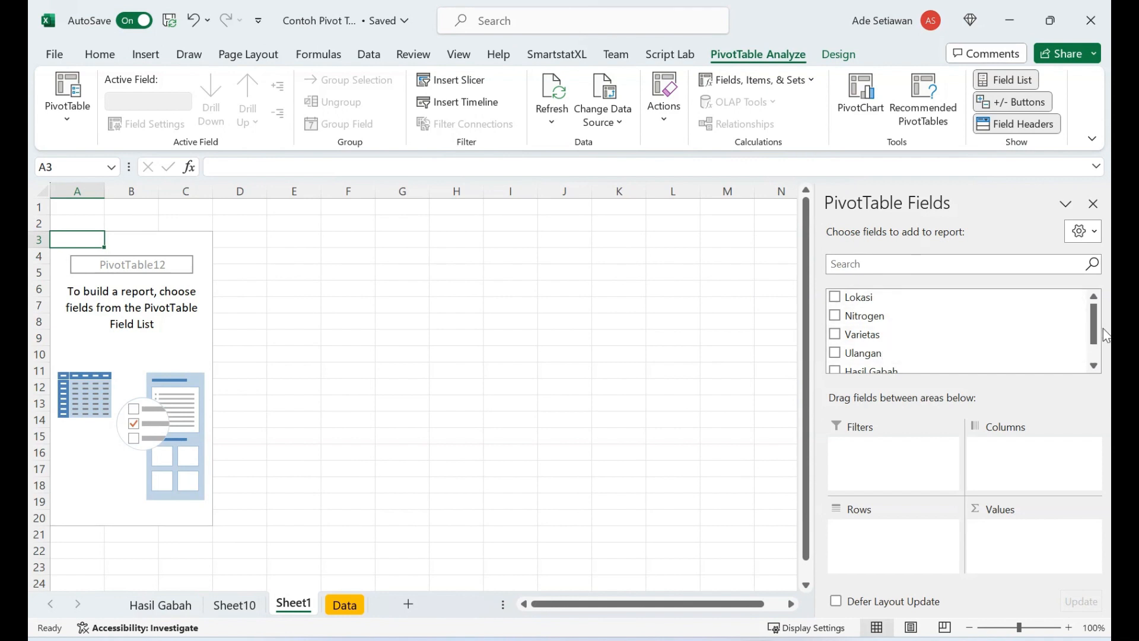
Step: Place the Nitrogen field in the new PivotTable's rows and Hasil Gabah in its values
scroll(1095, 332, "down", 2)
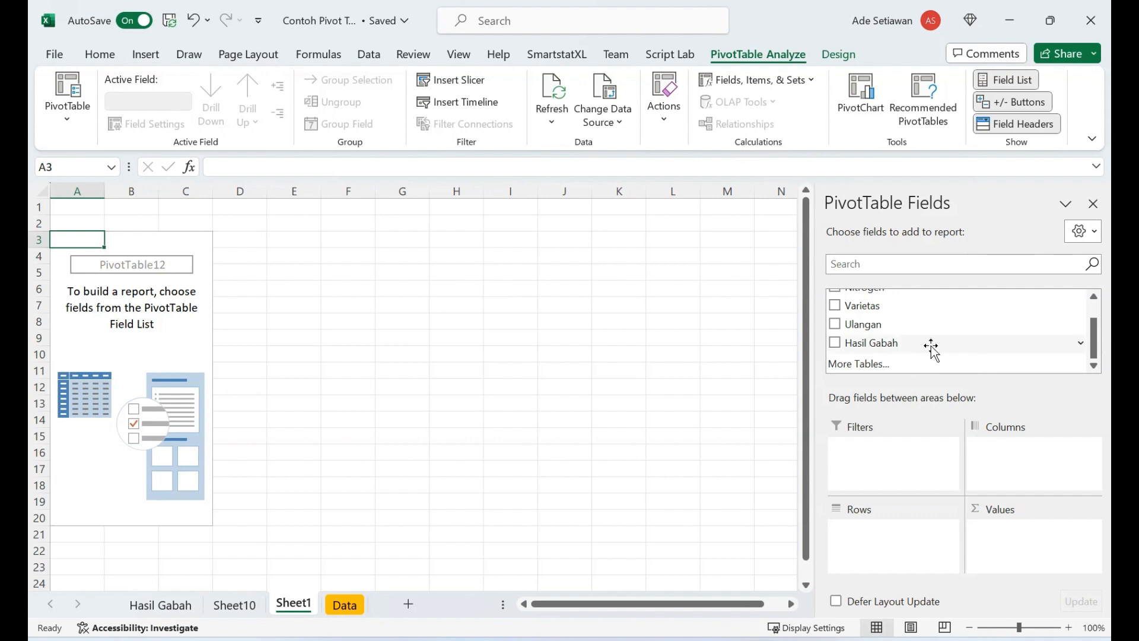
scroll(1096, 320, "up", 2)
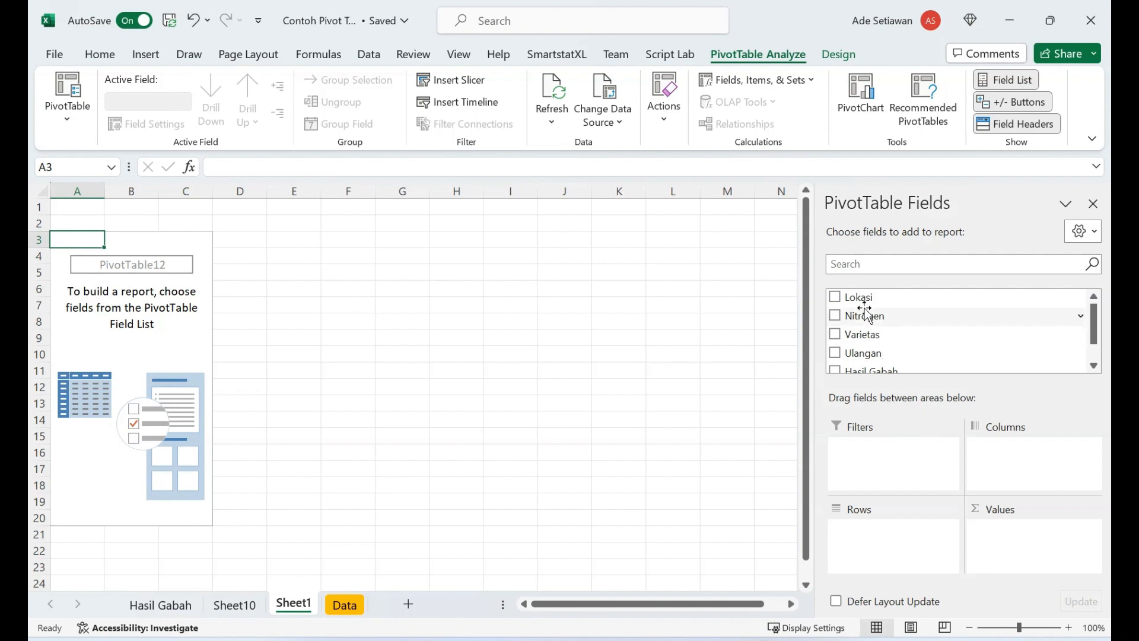
left_click_drag(870, 319, 884, 564)
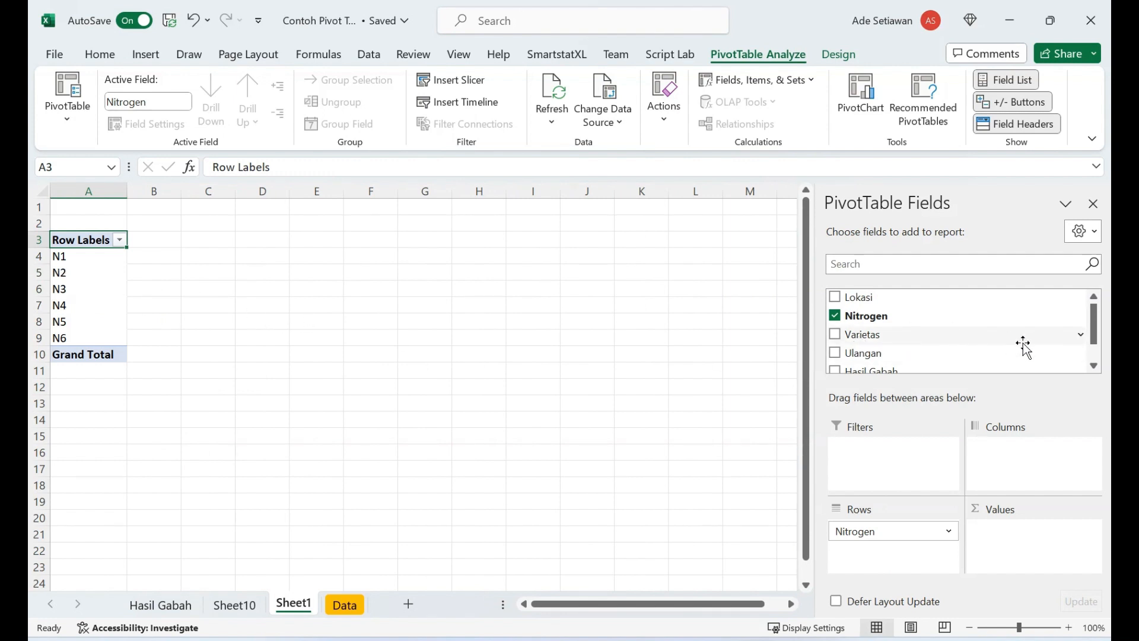
scroll(1029, 338, "down", 1)
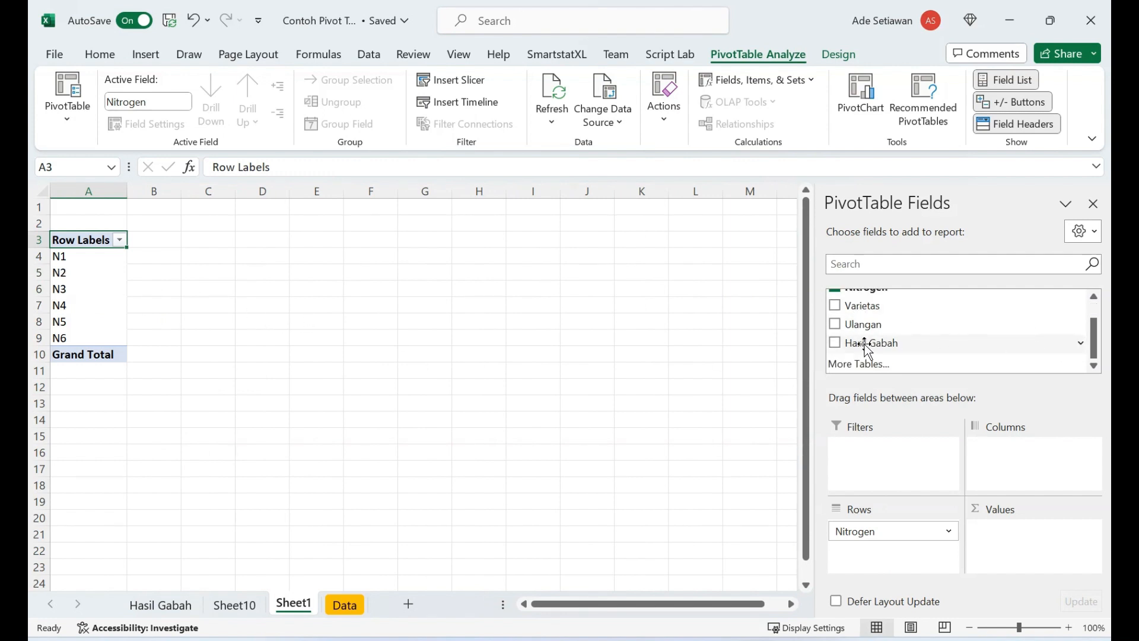
left_click_drag(863, 347, 1016, 532)
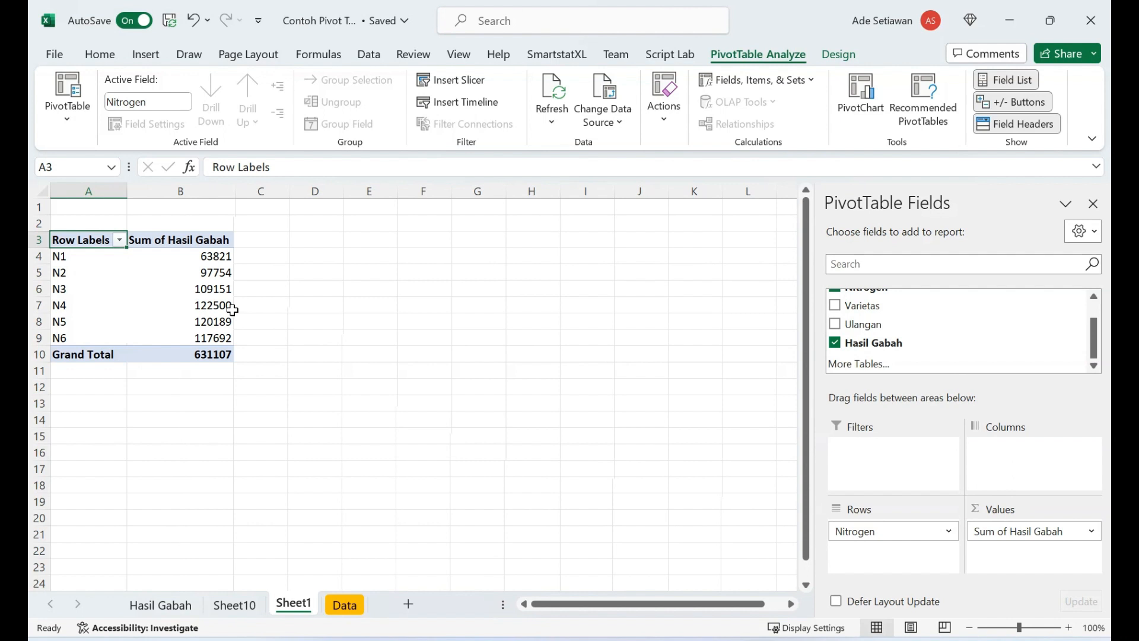
mouse_move(232, 310)
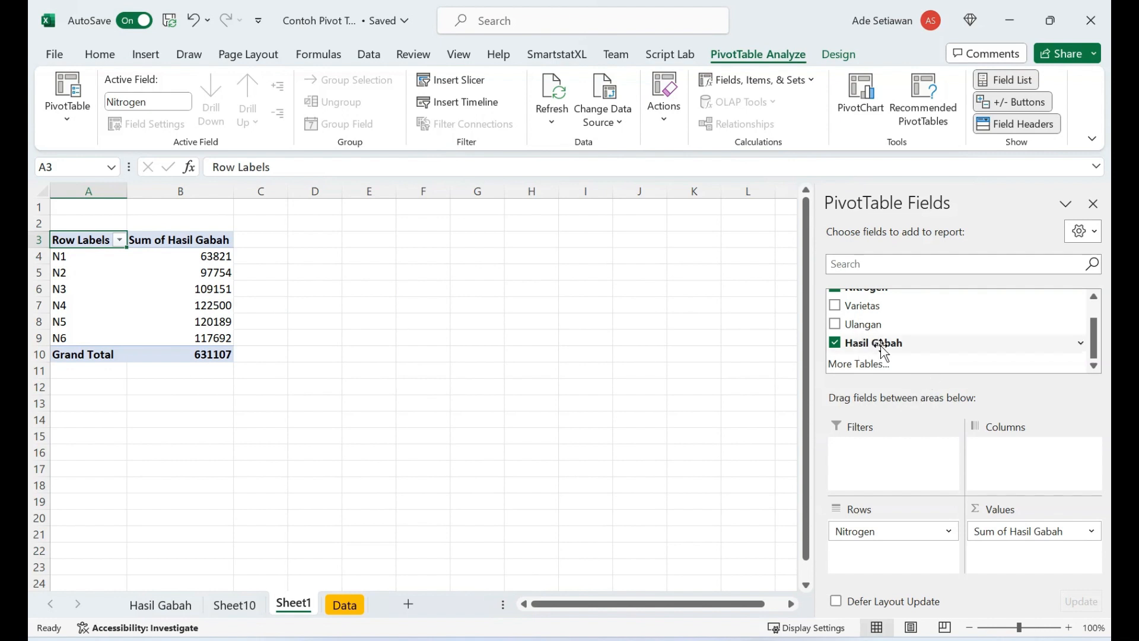
Step: Add the Varietas field to the PivotTable's columns
scroll(885, 353, "up", 1)
left_click_drag(855, 334, 1030, 463)
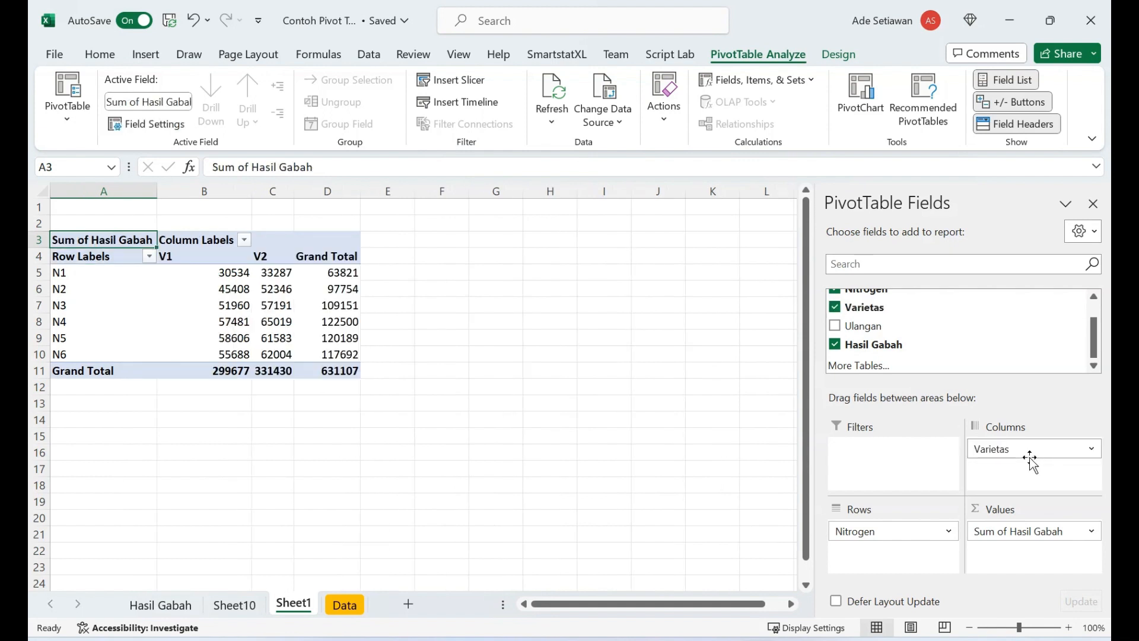
mouse_move(280, 283)
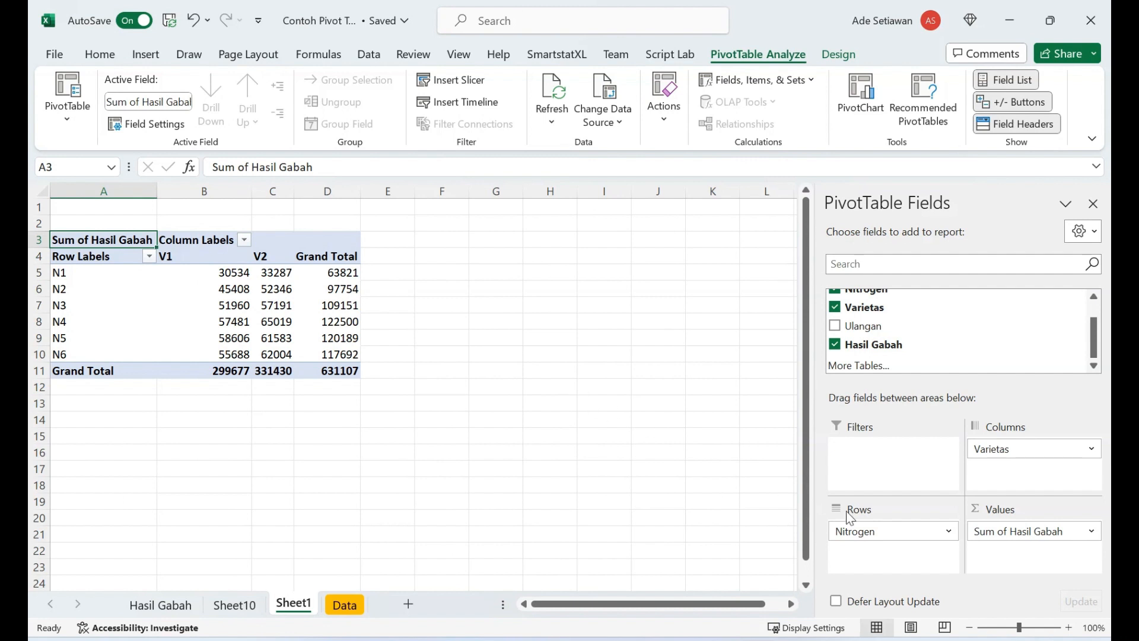
Step: Change the Hasil Gabah value field's summary calculation to Average
left_click(1092, 532)
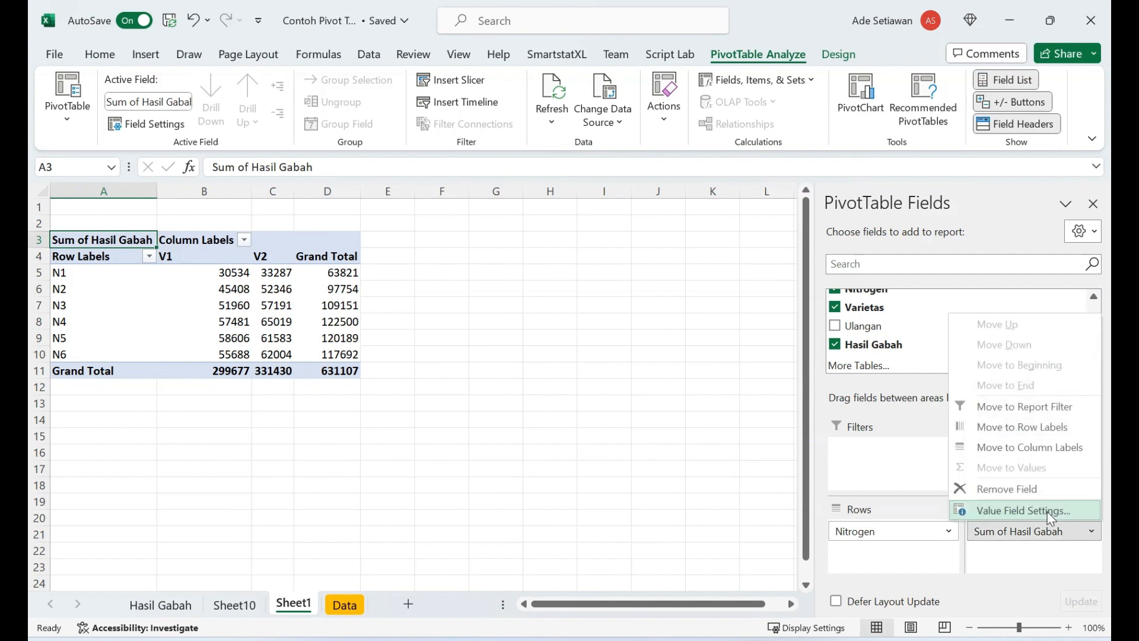
left_click(1024, 511)
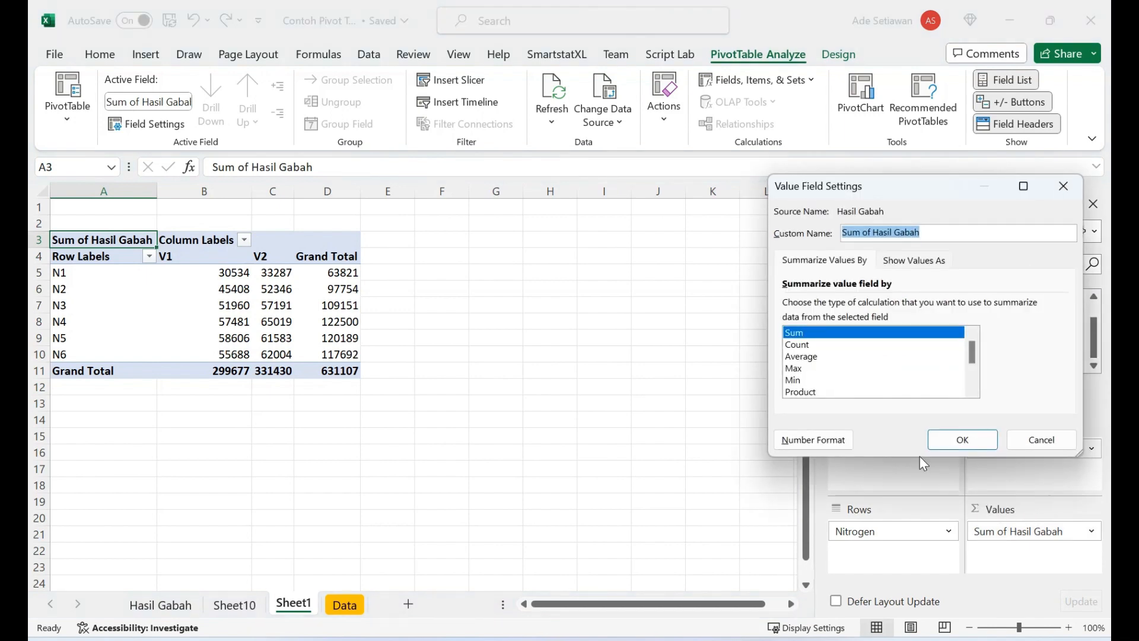
left_click(815, 356)
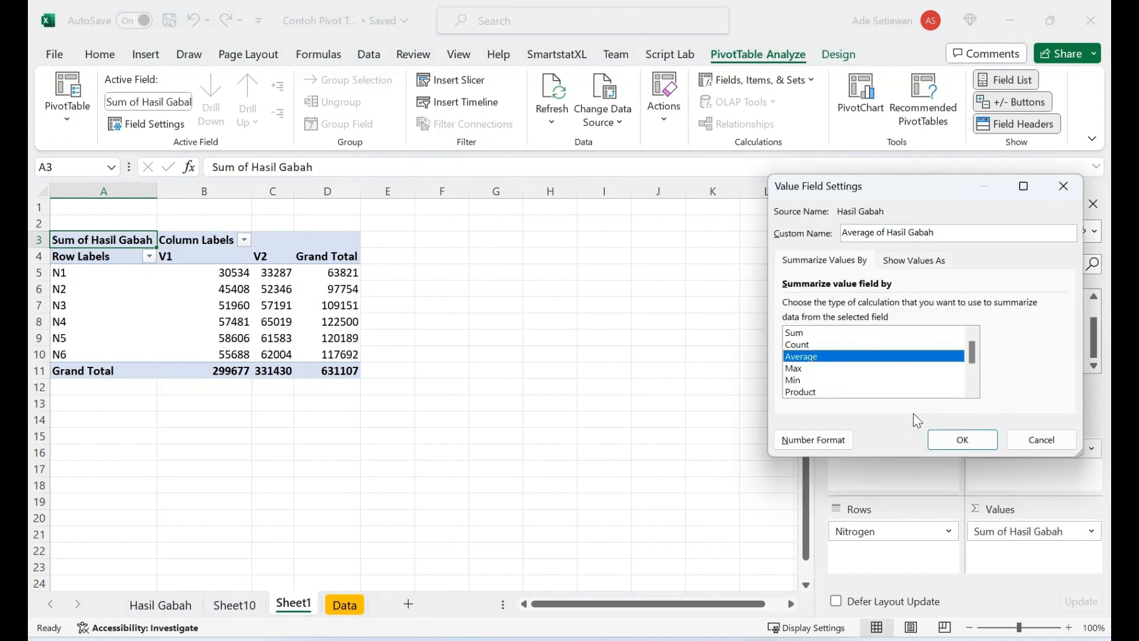
left_click(977, 440)
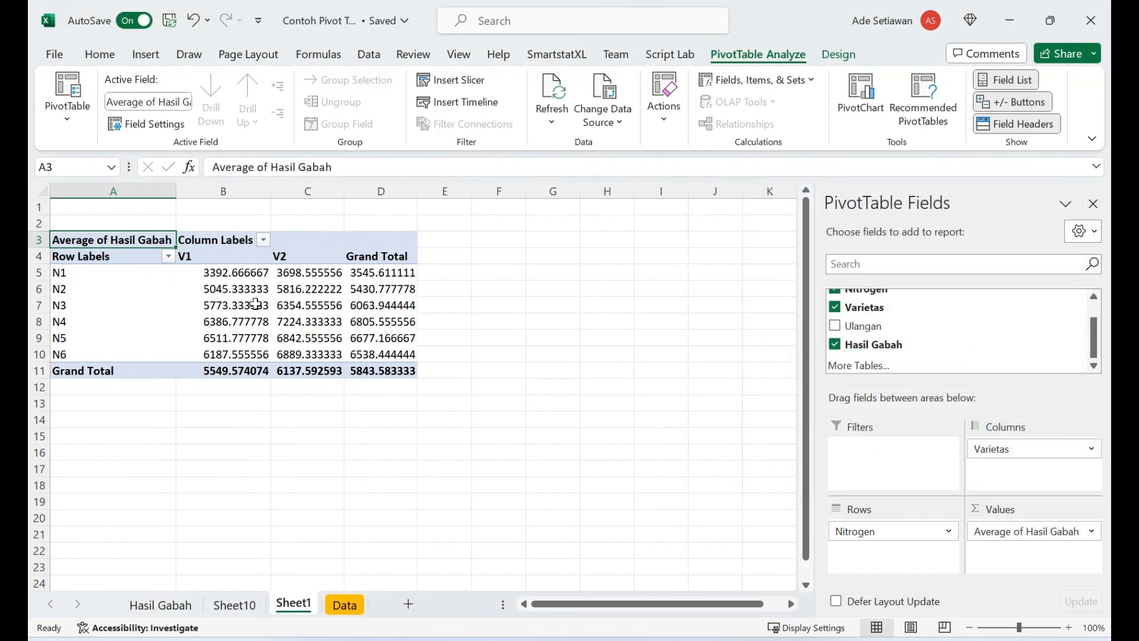
Step: Format all the PivotTable's average values, including the grand totals, to two decimal places
left_click_drag(247, 273, 373, 376)
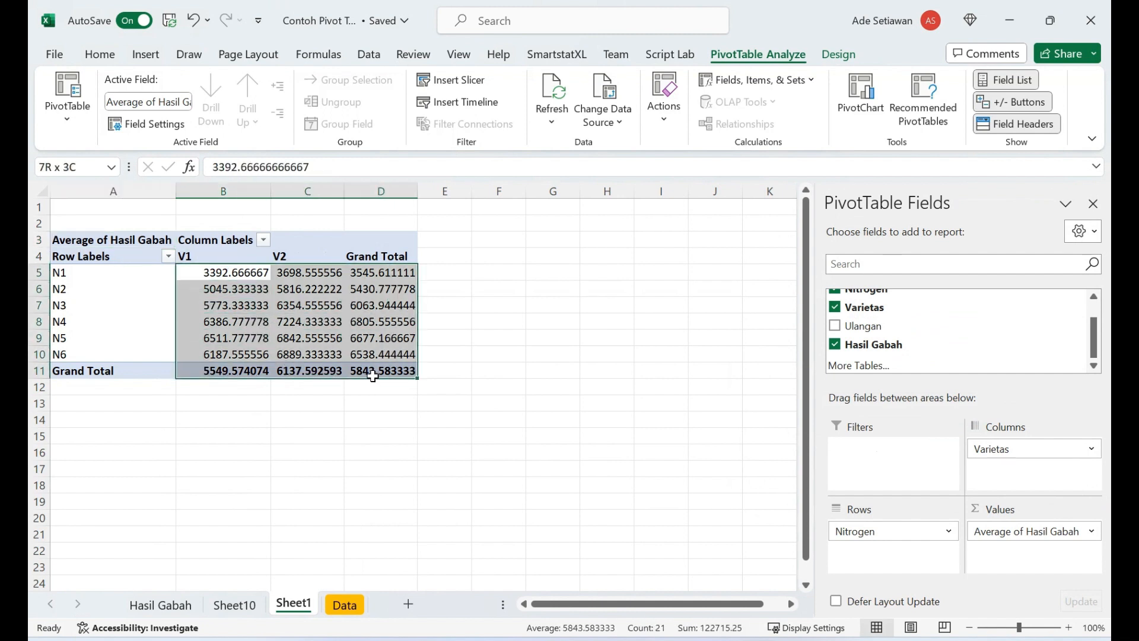
left_click(99, 54)
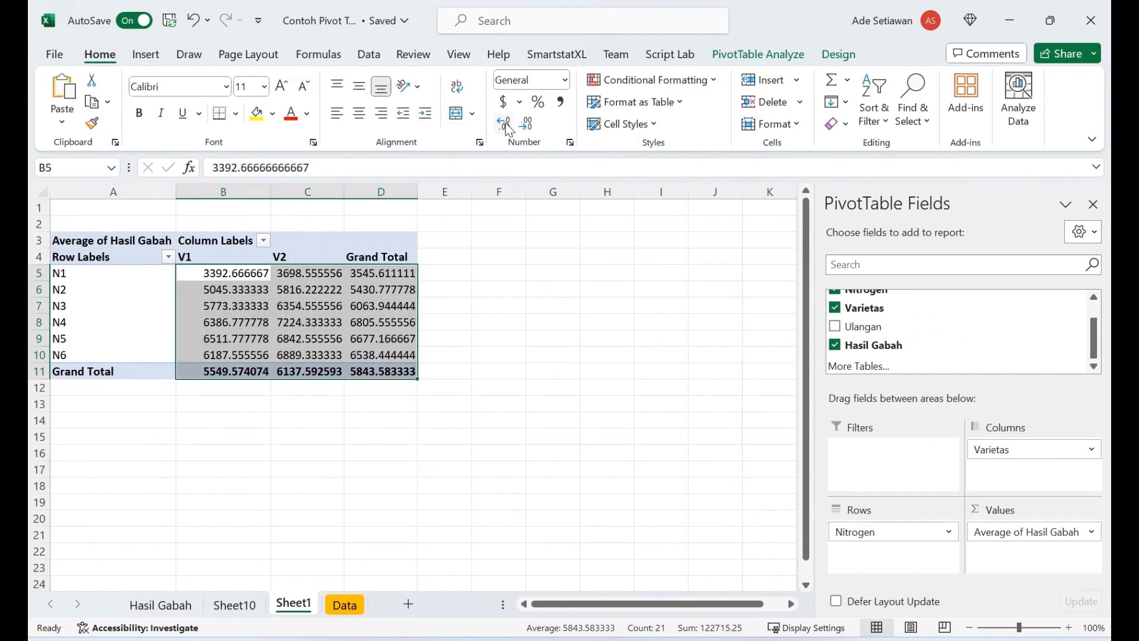
left_click(526, 124)
left_click(526, 124)
left_click(526, 124)
left_click(527, 124)
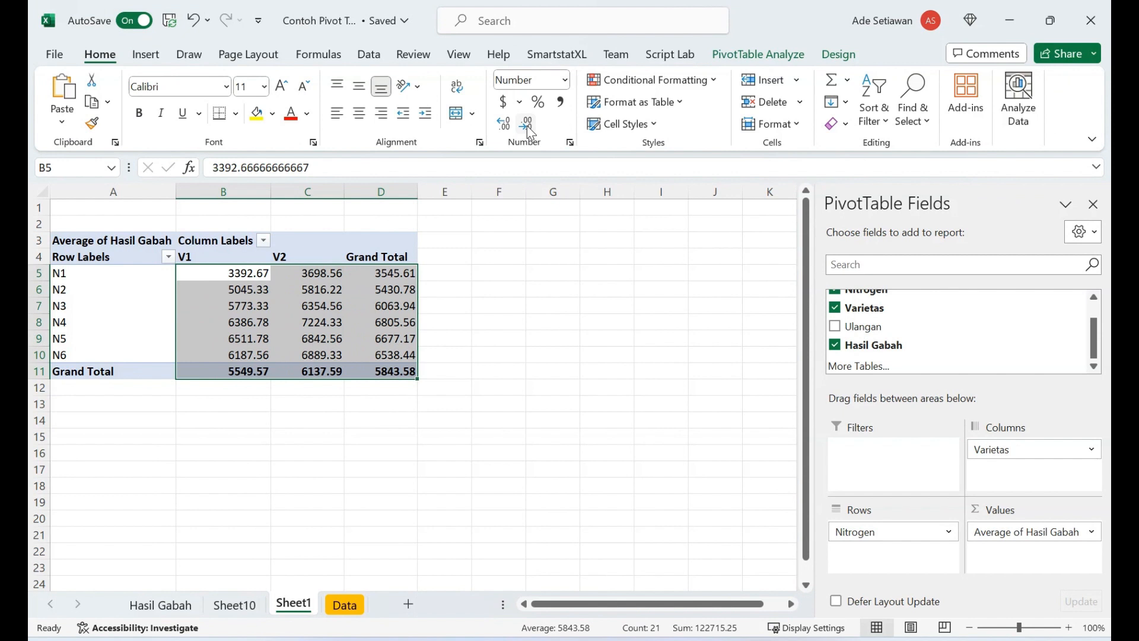
Step: Insert a Clustered Column PivotChart from the PivotTable, previewing the Line type first, and place it lower on the sheet
left_click(332, 291)
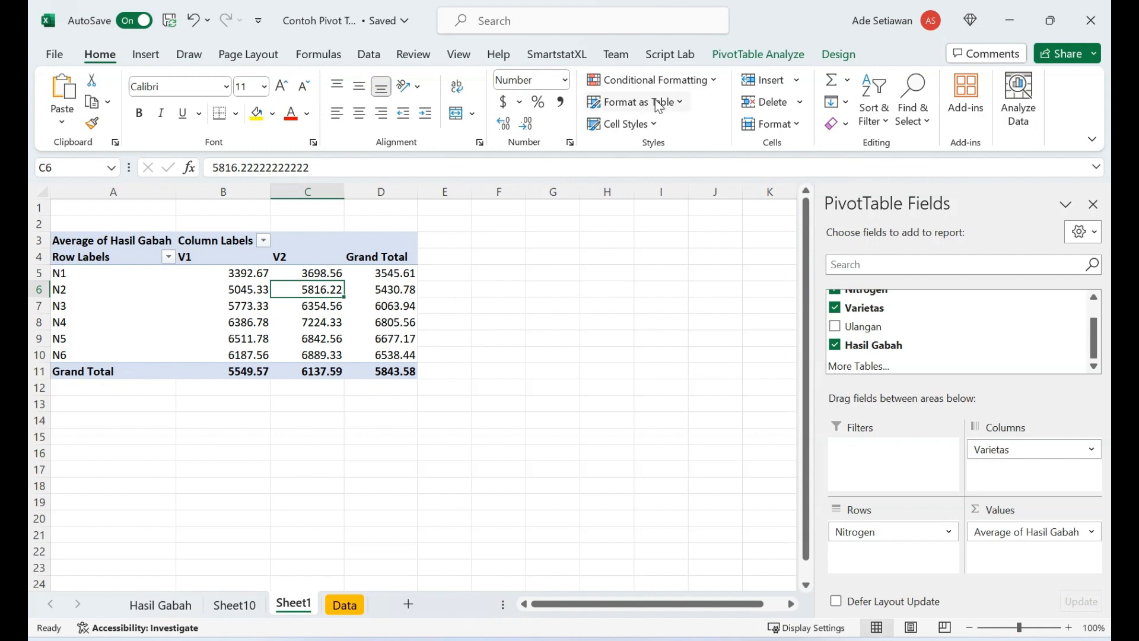
left_click(752, 55)
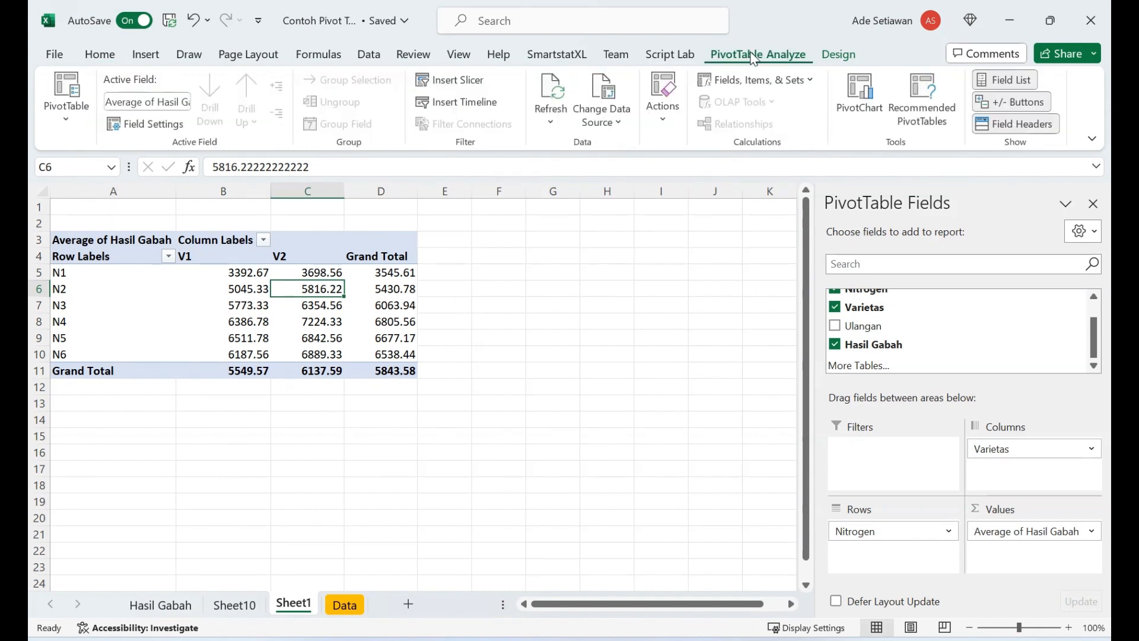
left_click(860, 104)
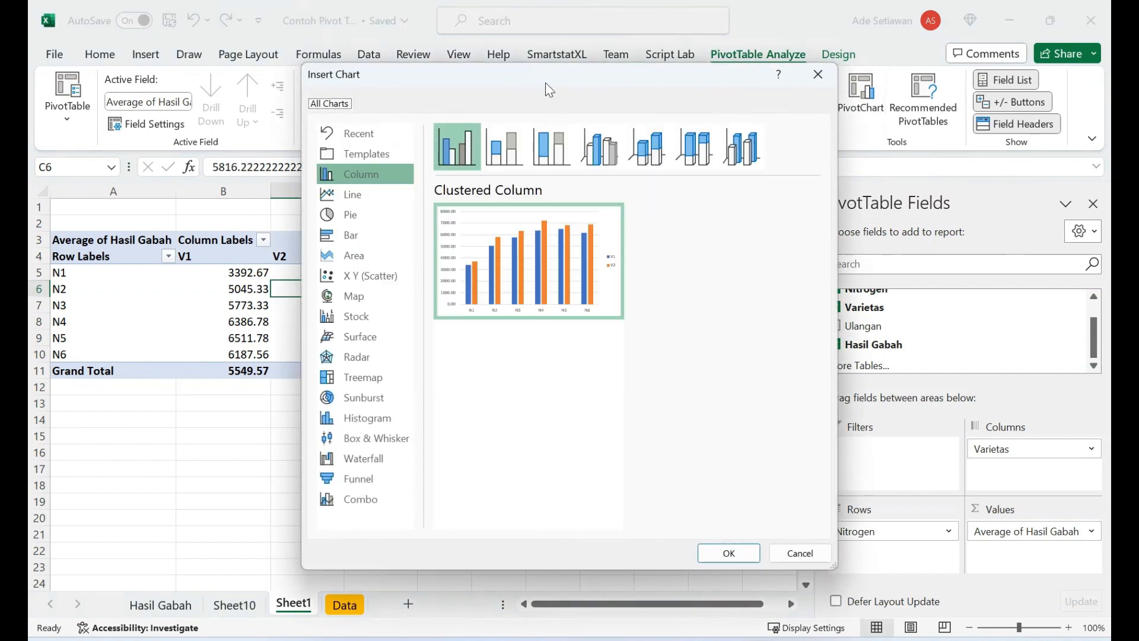
left_click_drag(546, 83, 617, 147)
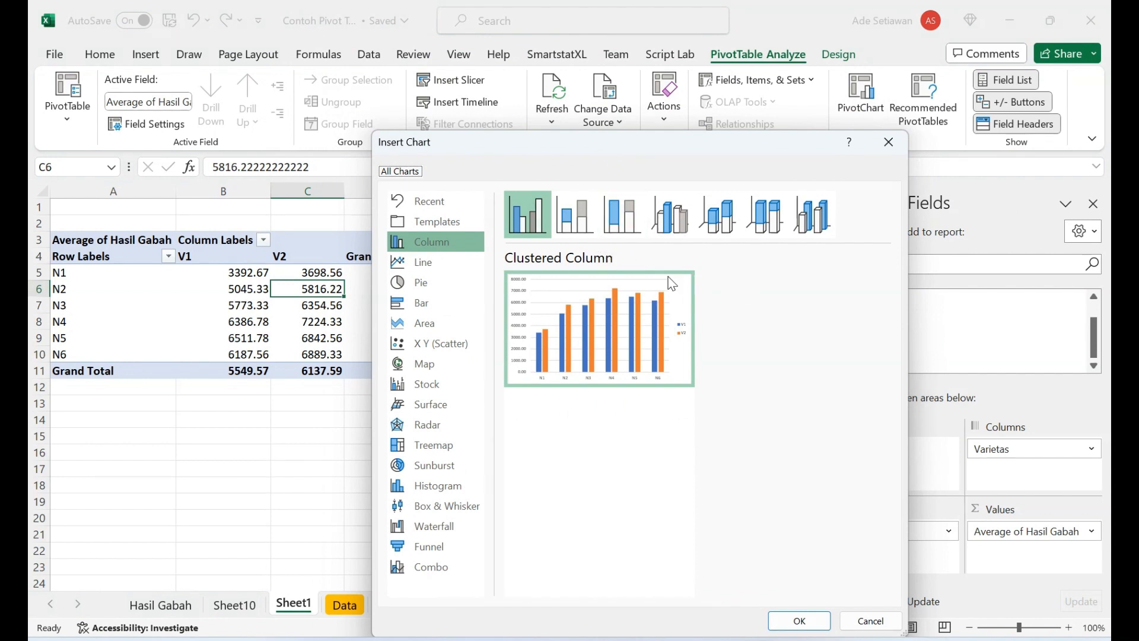
left_click(421, 266)
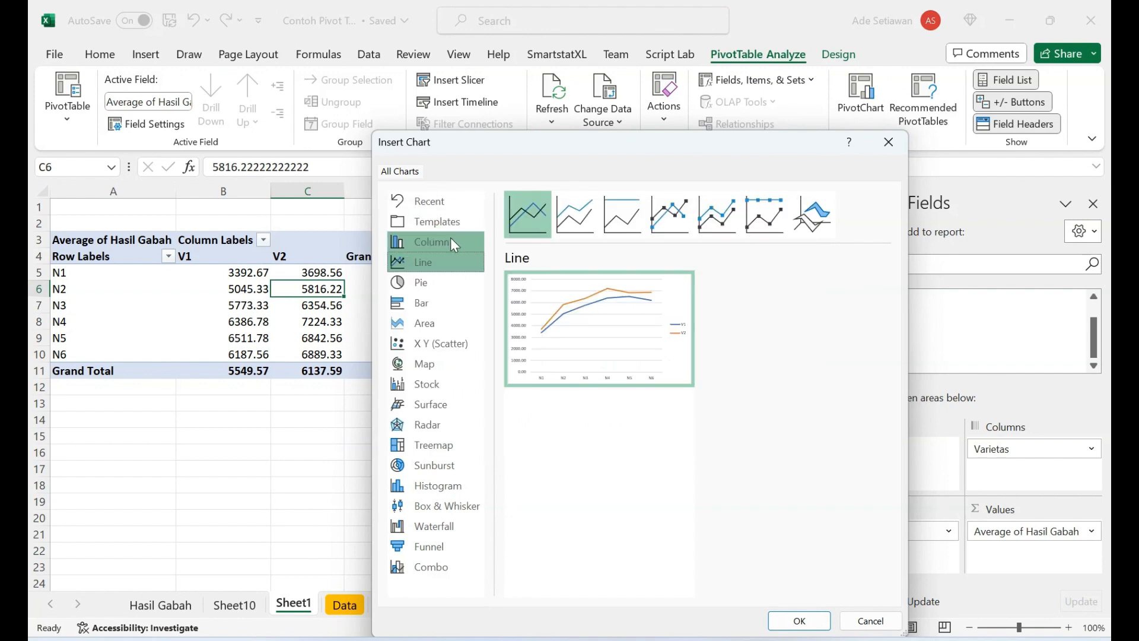
left_click(422, 242)
mouse_move(650, 286)
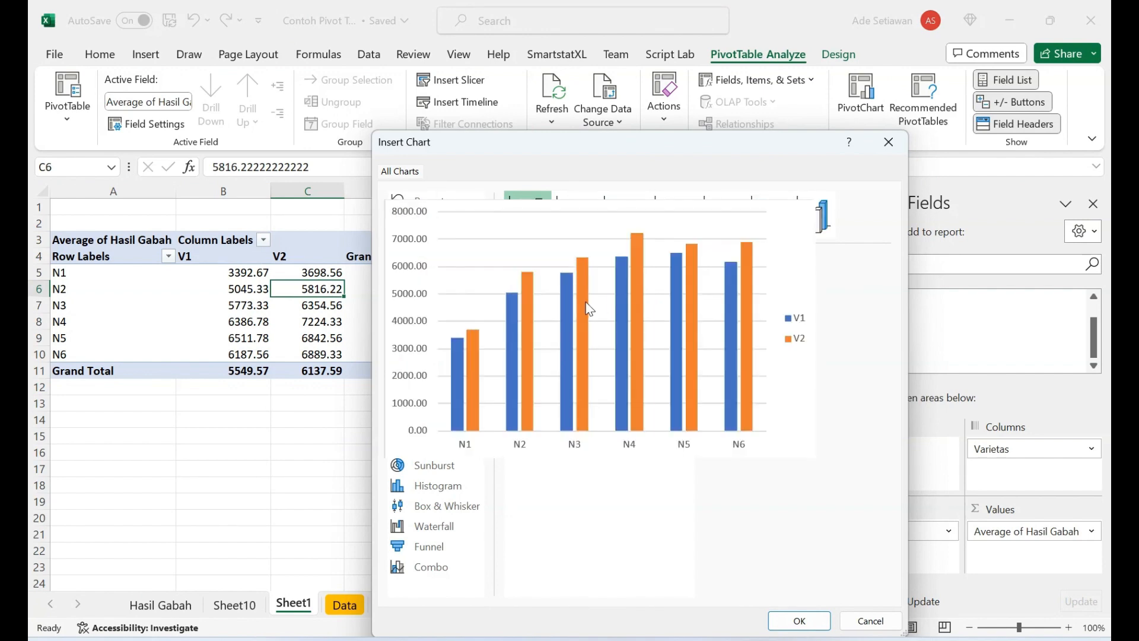
left_click(798, 620)
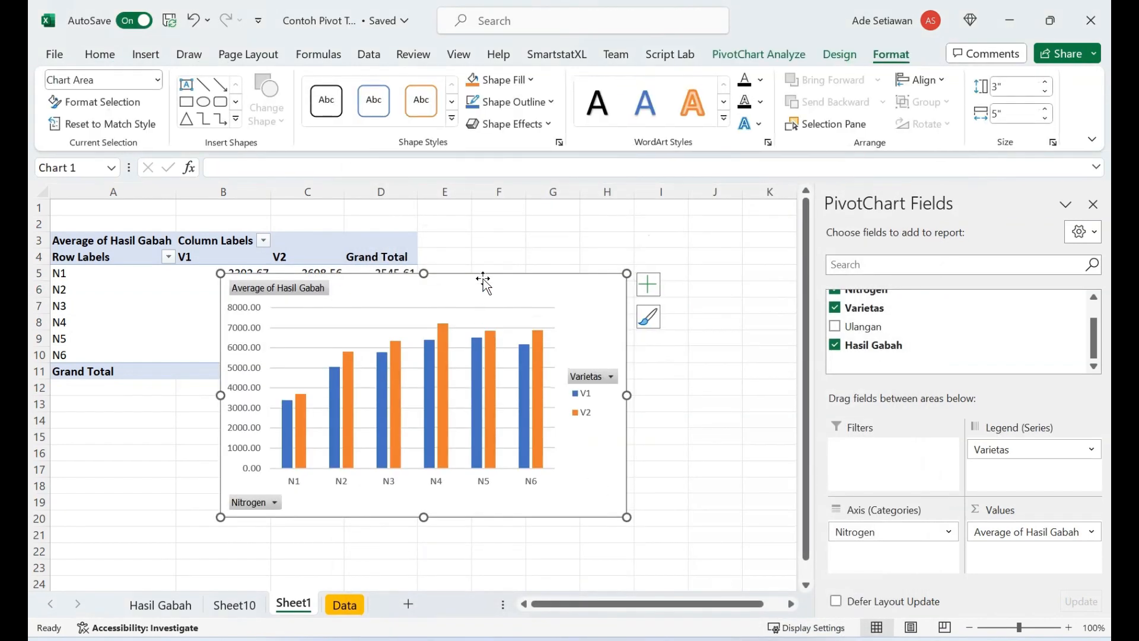
left_click_drag(485, 278, 586, 343)
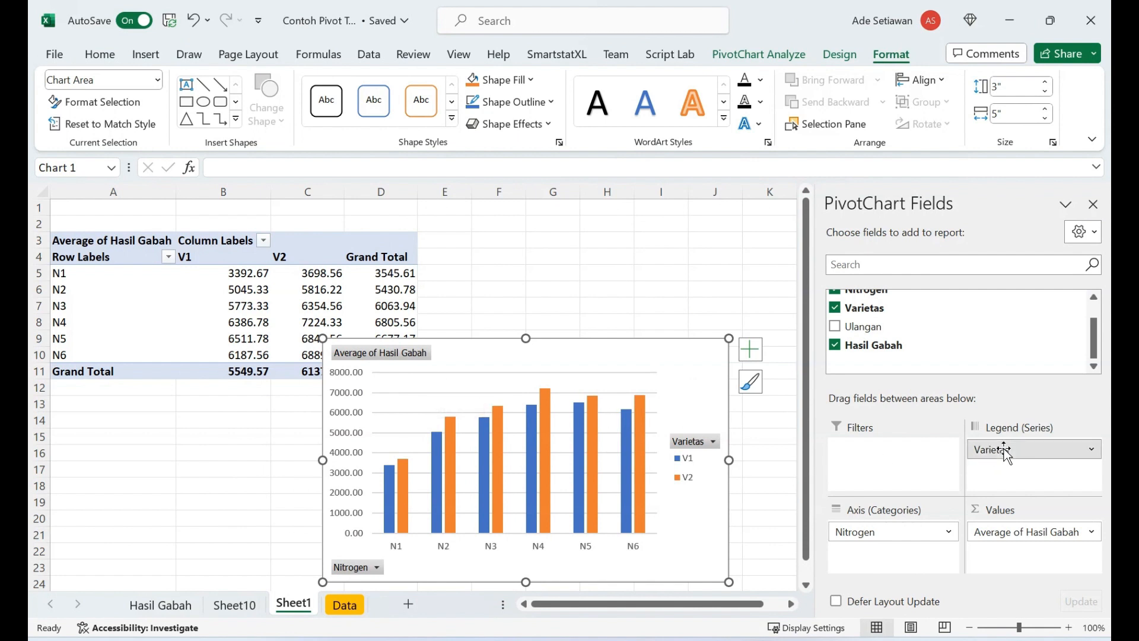
Step: Move the Varietas field from the chart's legend series to its axis categories, placed above Nitrogen
left_click_drag(992, 450, 899, 555)
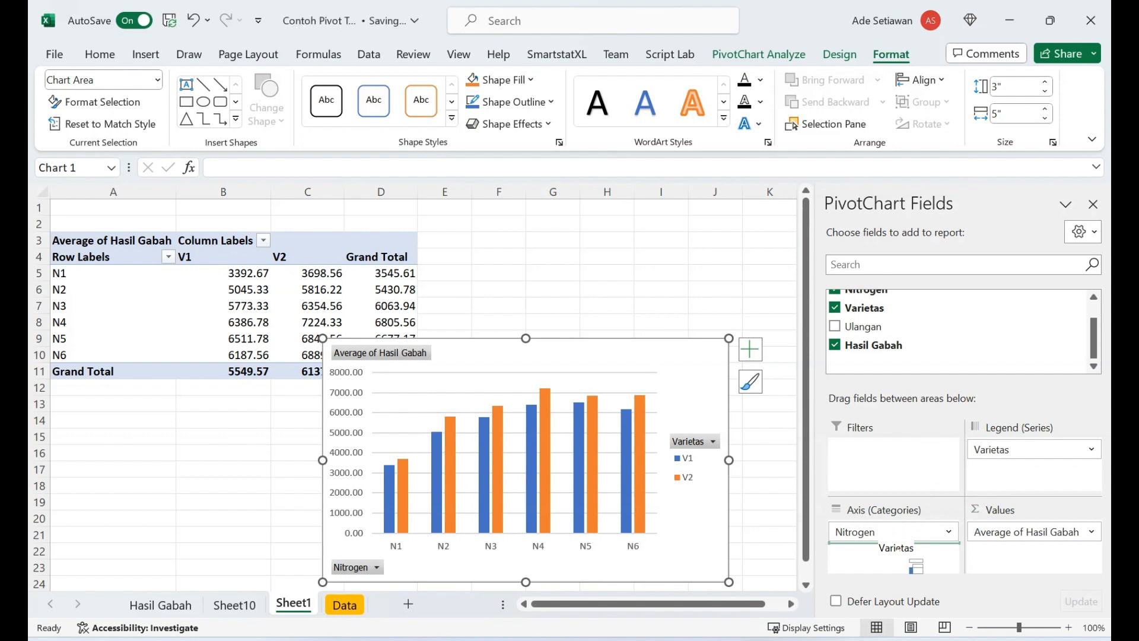
left_click_drag(899, 555, 899, 530)
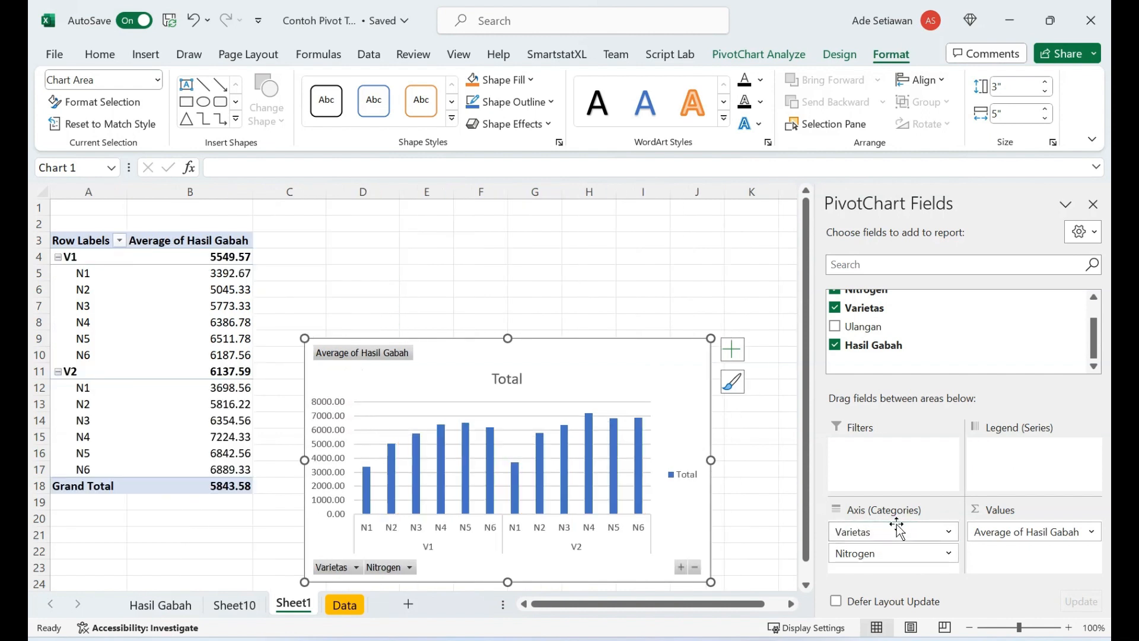
mouse_move(251, 402)
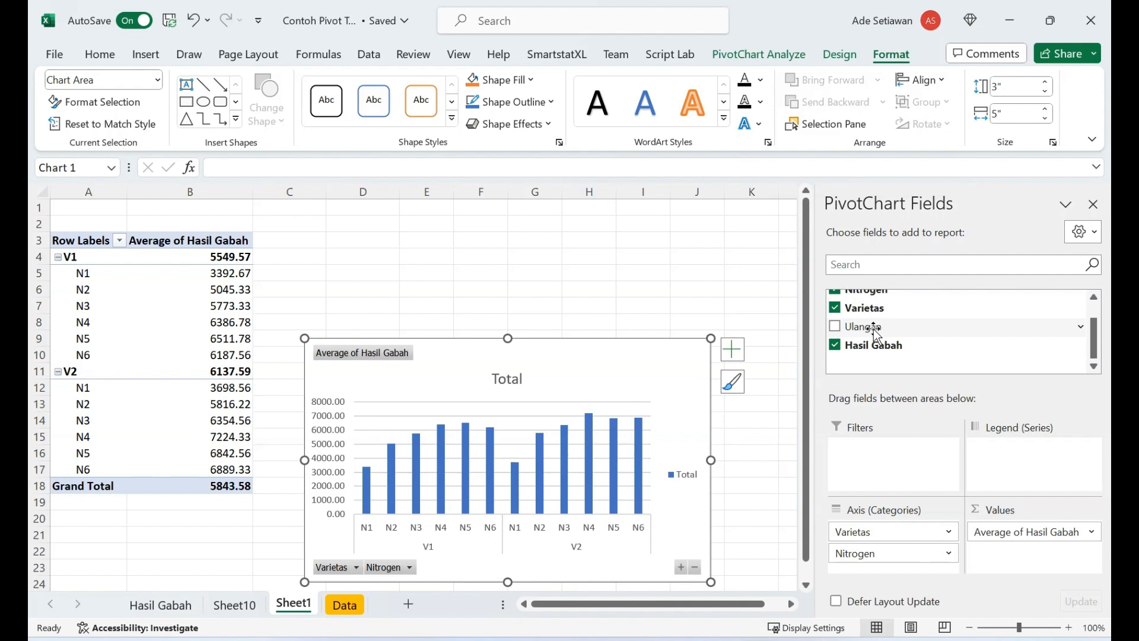
Step: Add the Ulangan field as the chart's legend series and move the chart beside the table
left_click_drag(880, 327, 1044, 479)
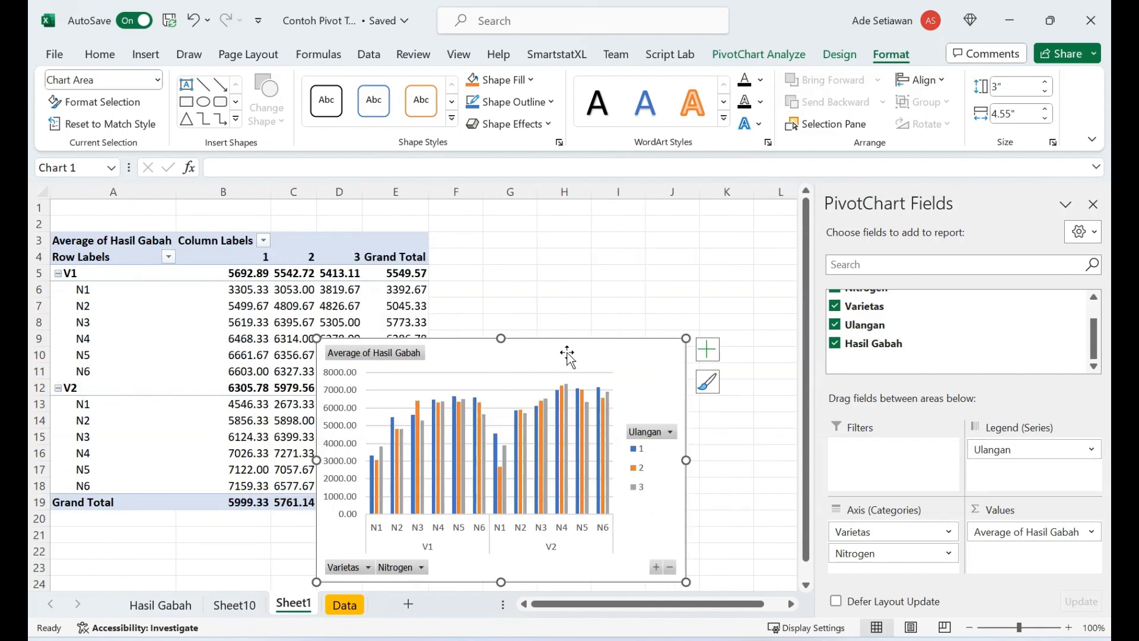
left_click_drag(570, 354, 681, 322)
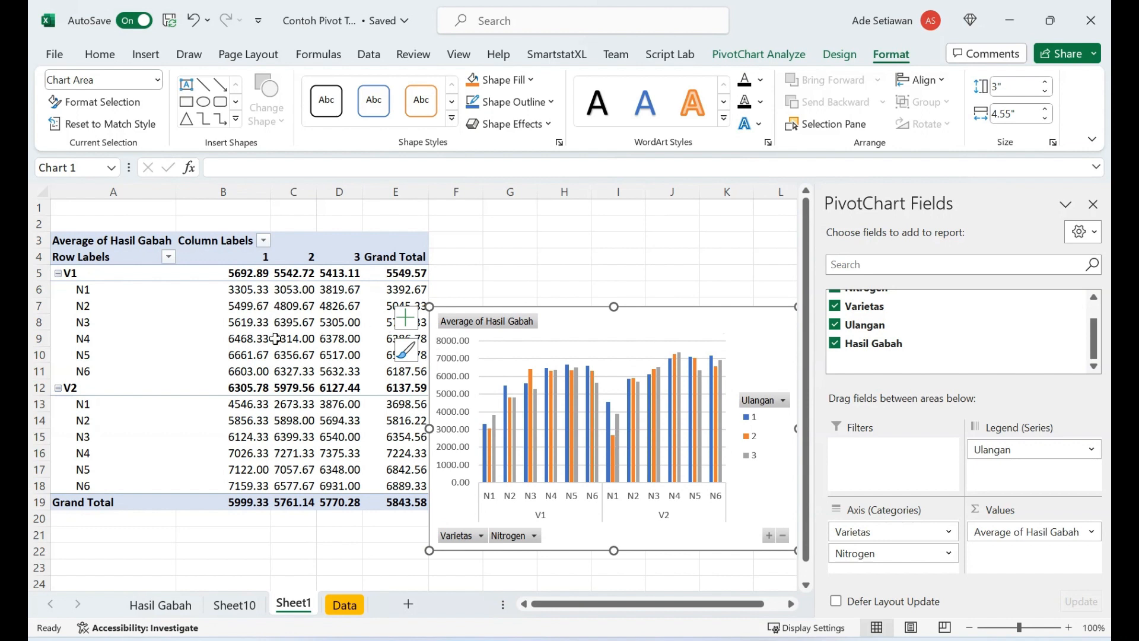
mouse_move(277, 362)
Step: Enable the Classic PivotTable layout in the PivotTable's display options
left_click(225, 323)
right_click(224, 323)
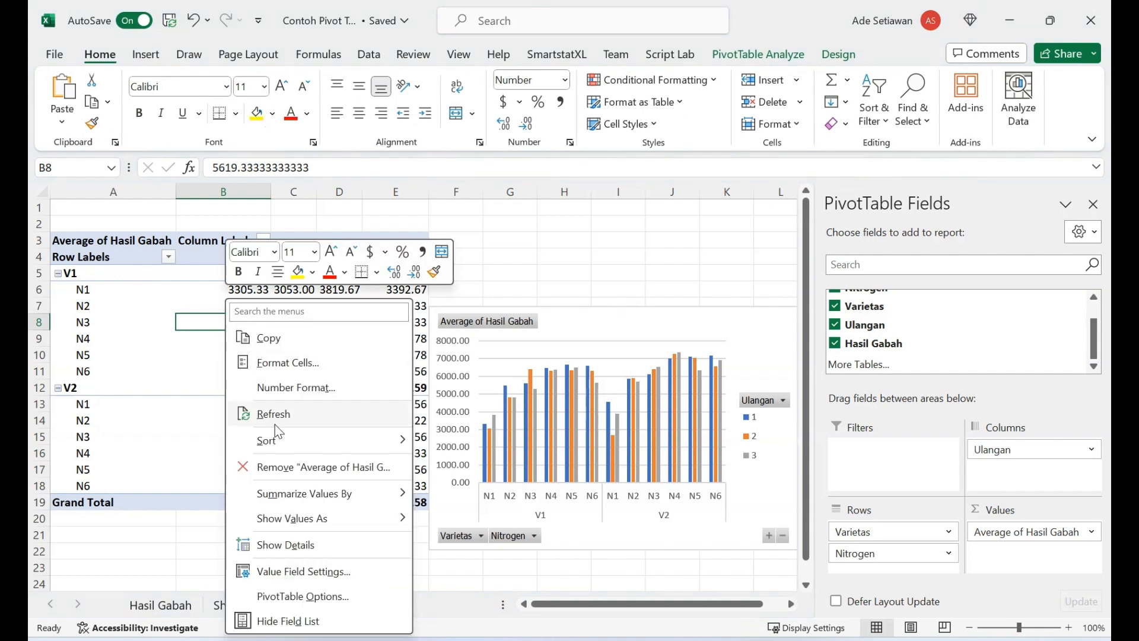
left_click(309, 597)
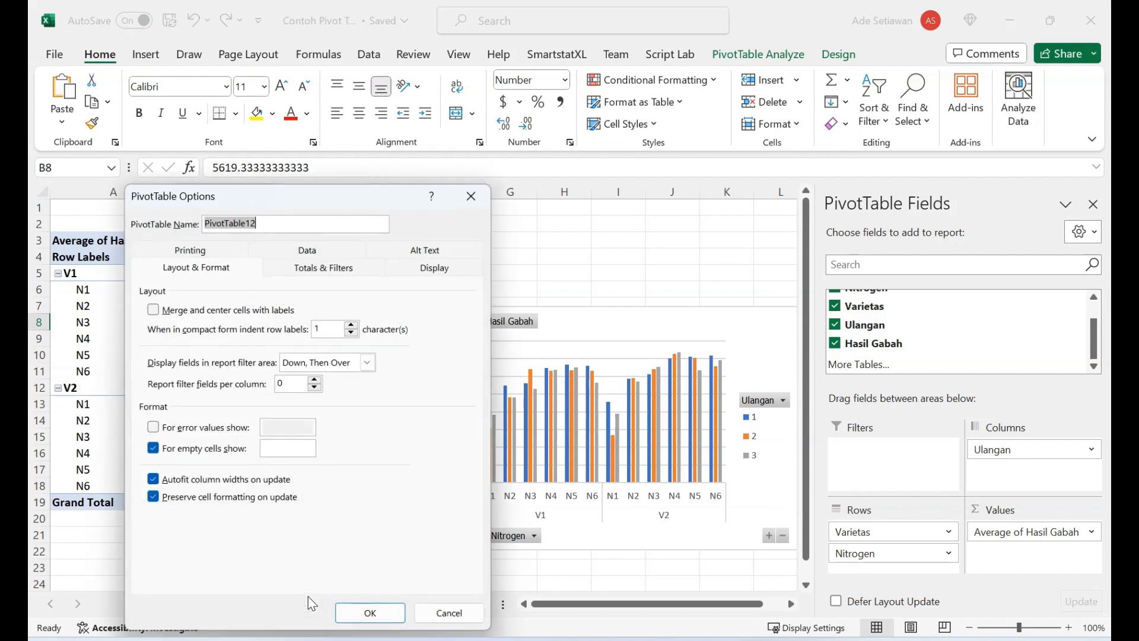
left_click(434, 267)
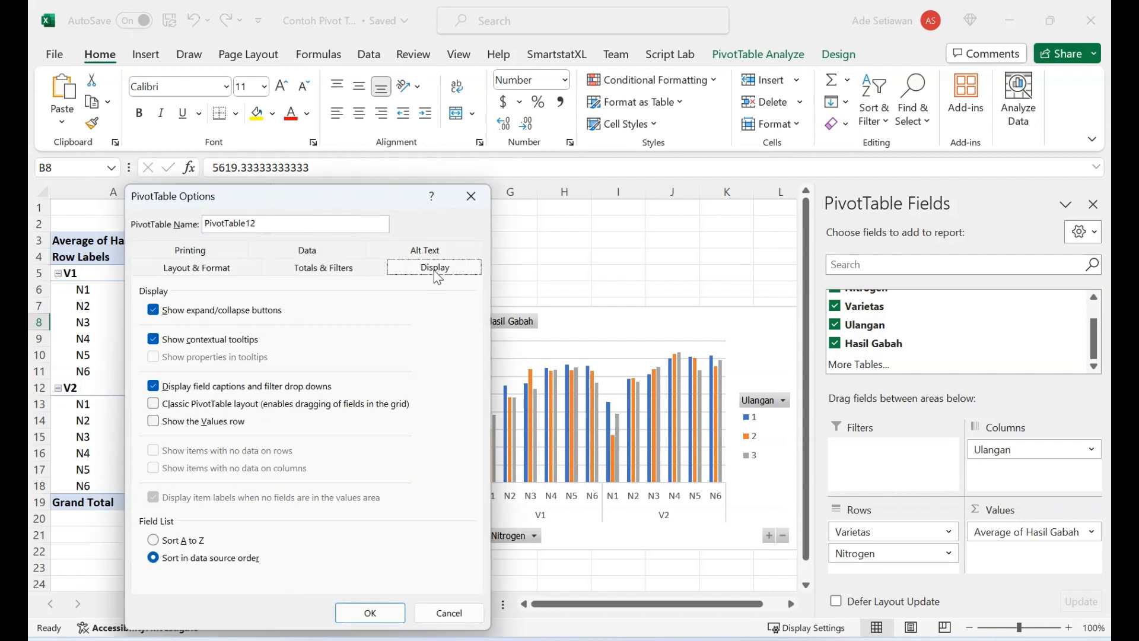
left_click(162, 405)
left_click(369, 613)
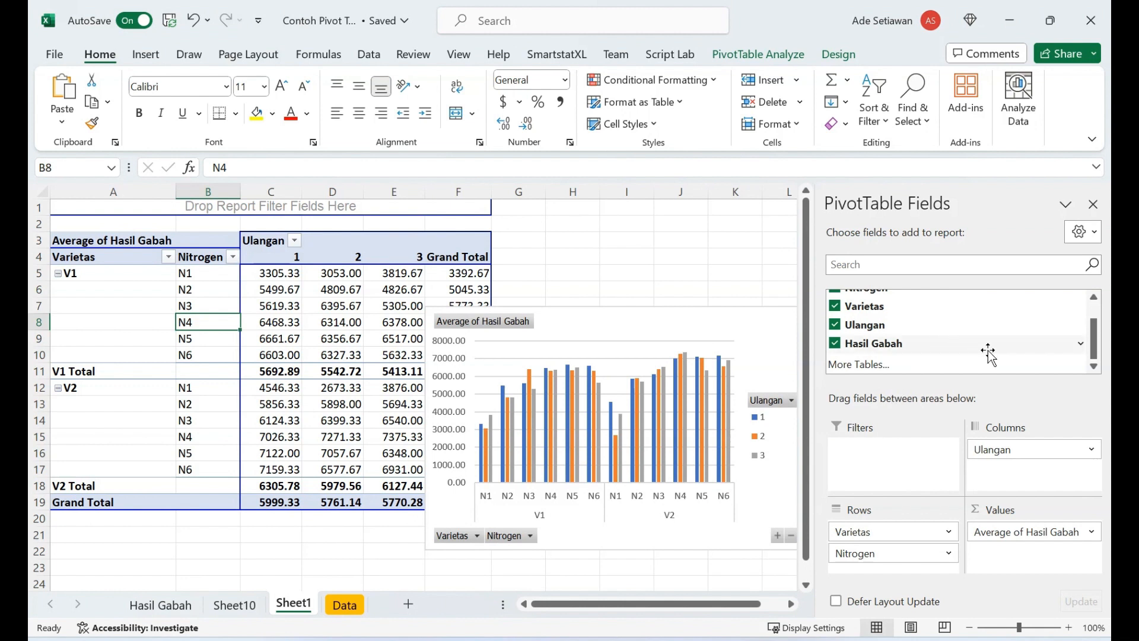
Step: Add the Lokasi field to the PivotTable as a report filter
scroll(985, 354, "up", 1)
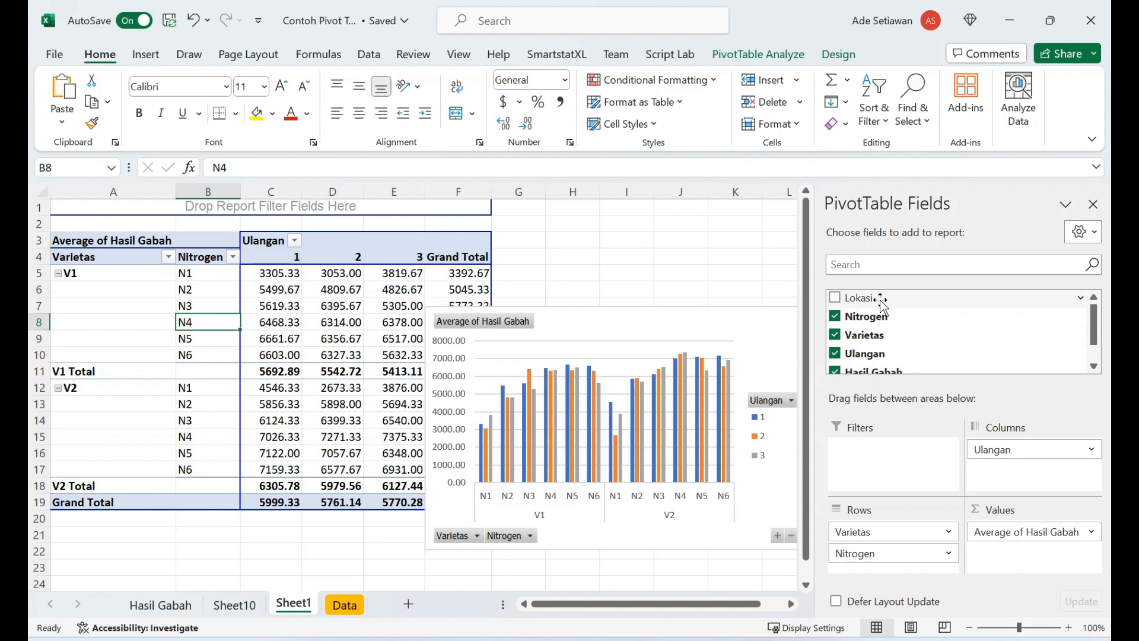
left_click_drag(882, 303, 883, 472)
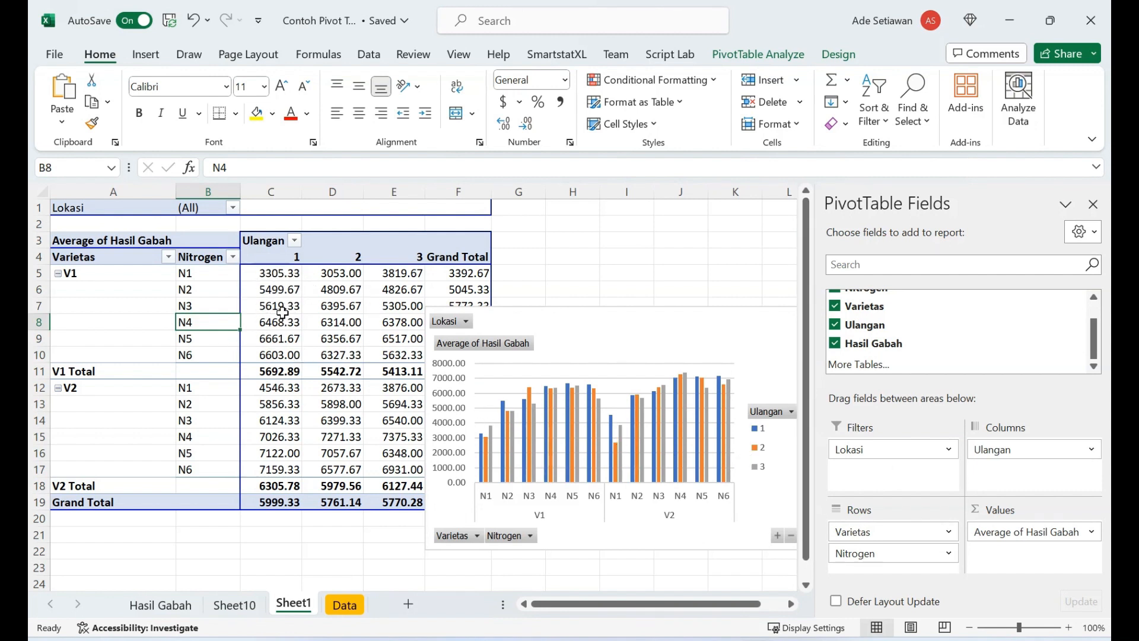
mouse_move(282, 312)
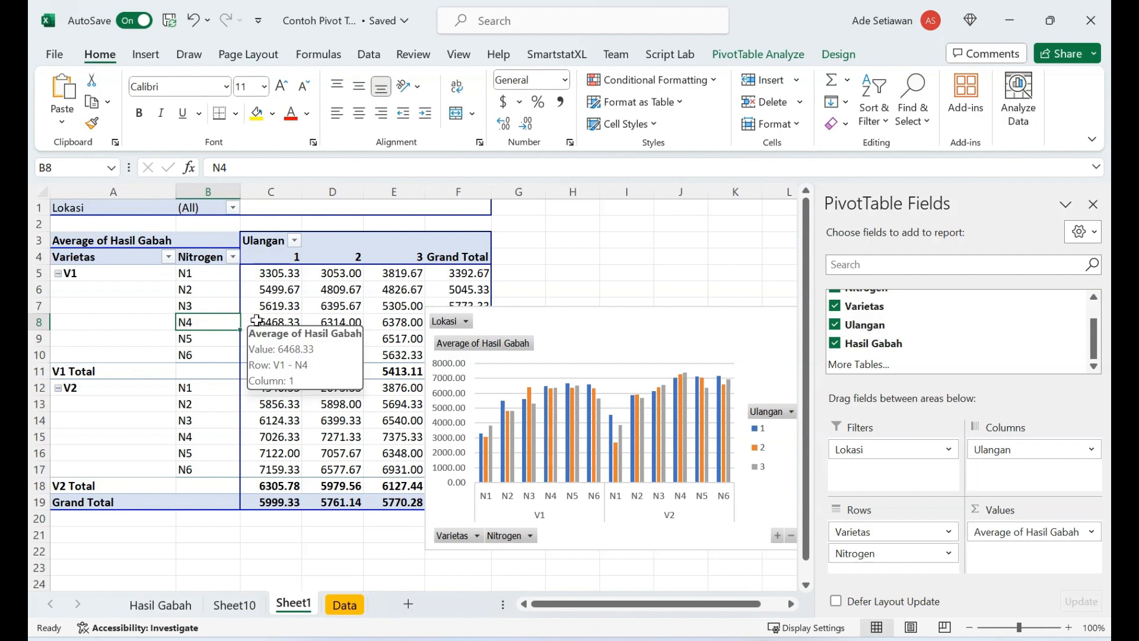
Step: Filter the PivotTable by Lokasi to show only L1
left_click(233, 209)
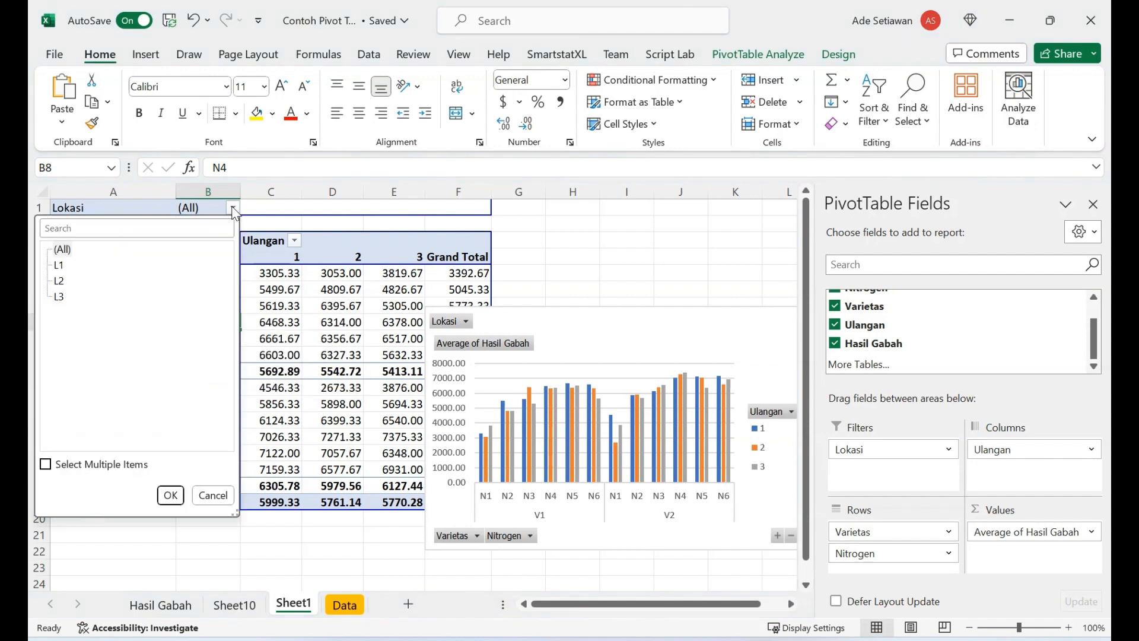
left_click(57, 266)
left_click(170, 495)
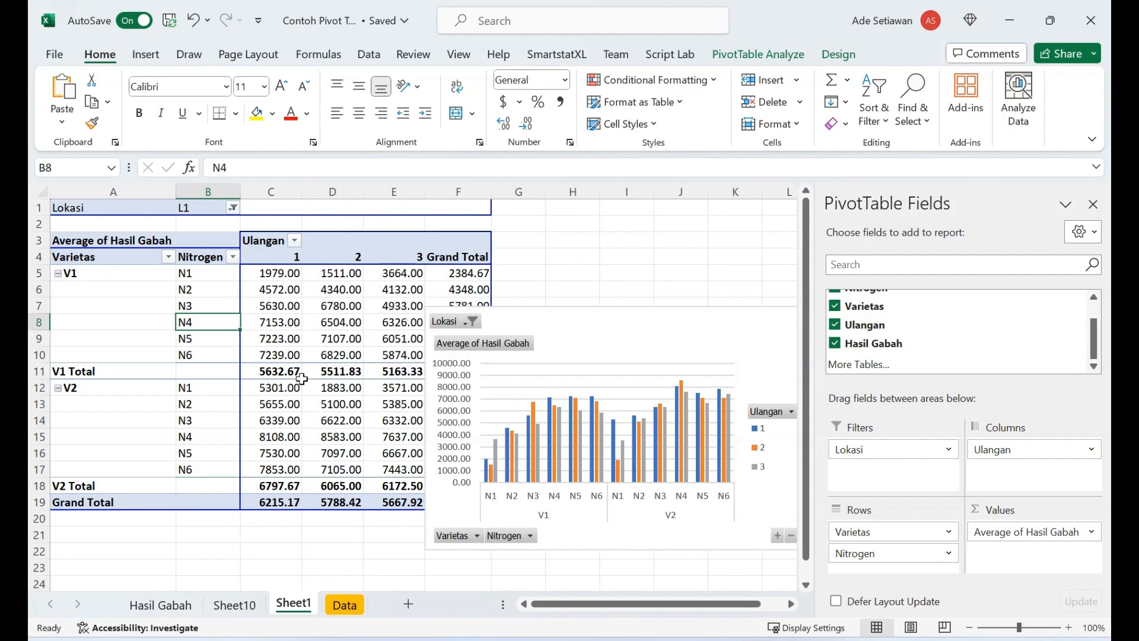
Step: Compare the filtered PivotTable values with the Hasil Gabah Lokasi 1 column on the Data sheet
left_click(350, 606)
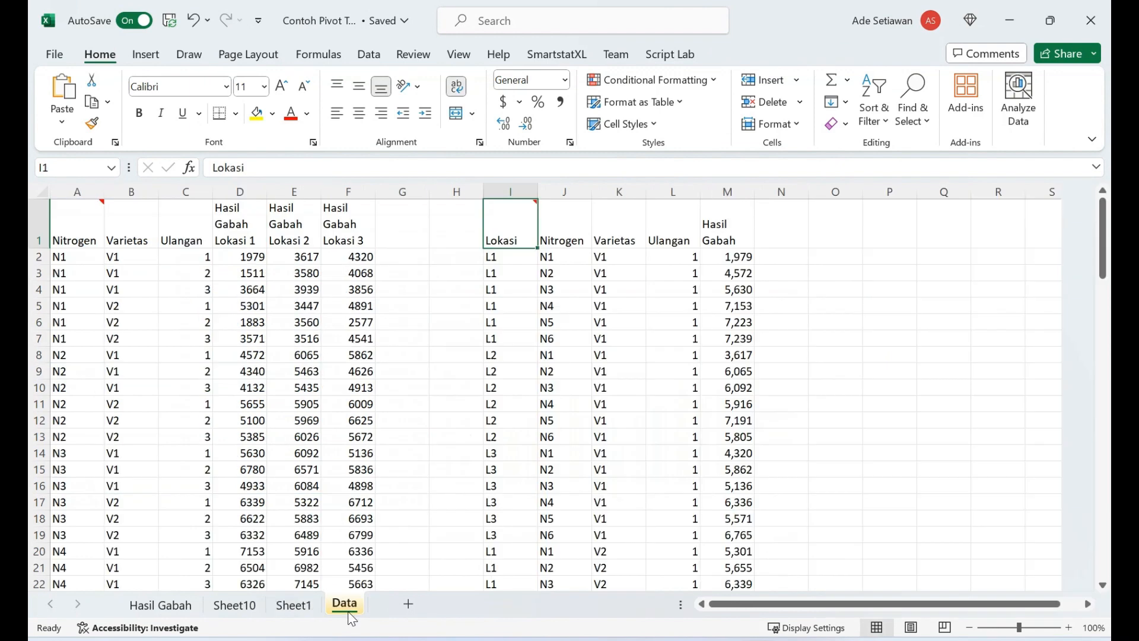
left_click(244, 257)
left_click_drag(244, 257, 243, 388)
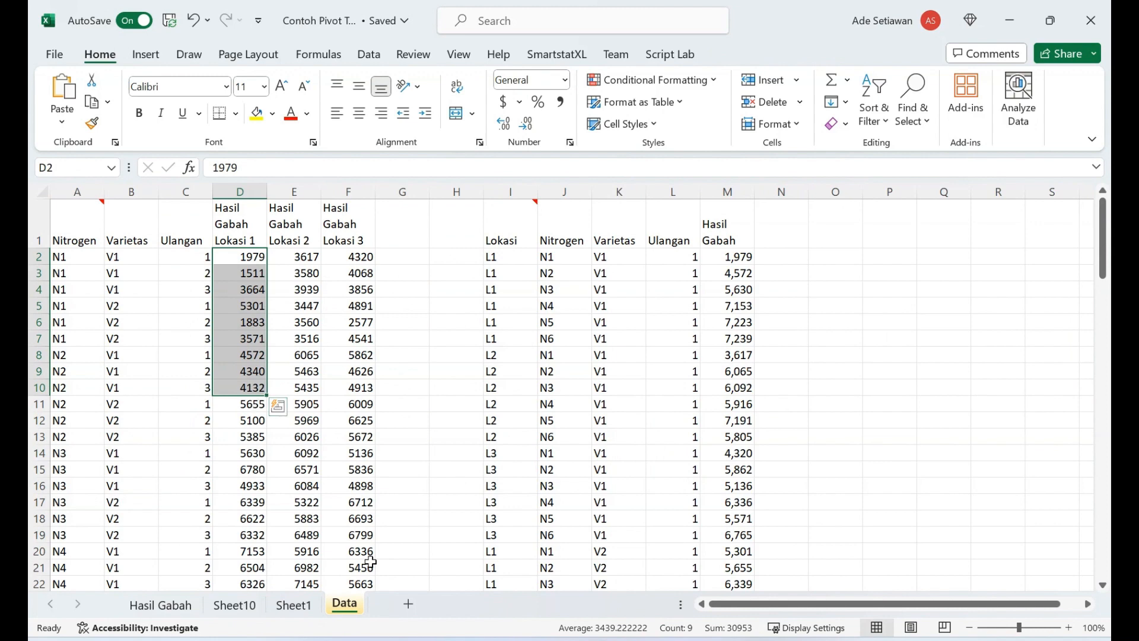
left_click(294, 605)
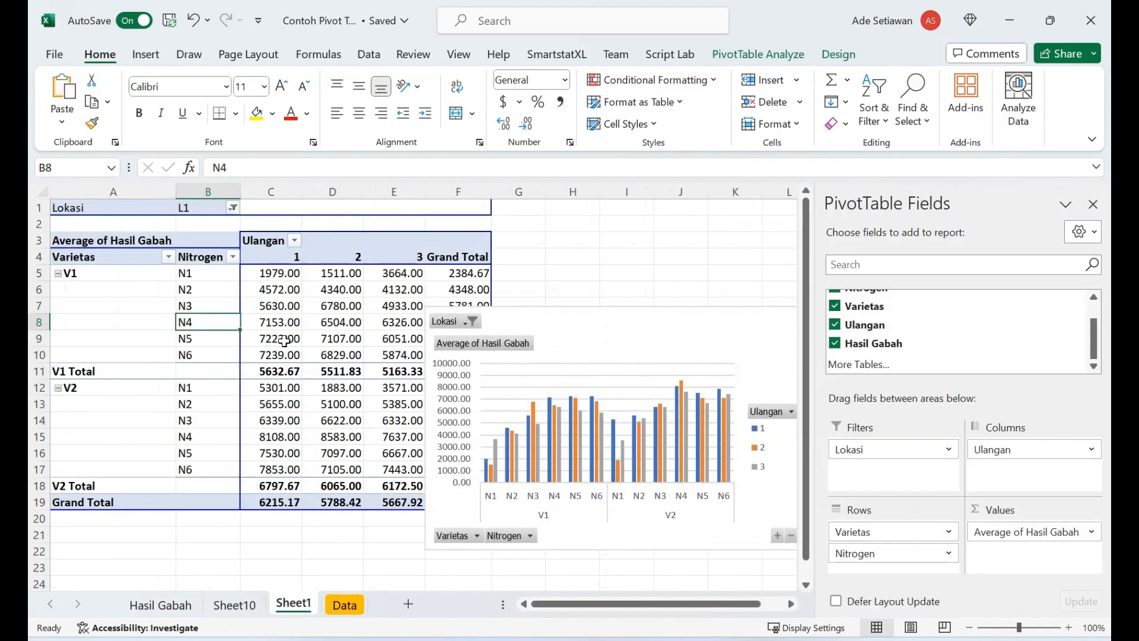
mouse_move(284, 341)
Step: Extend the Lokasi filter to multiple items, L1 and L2, and shift the chart toward the table
left_click(233, 208)
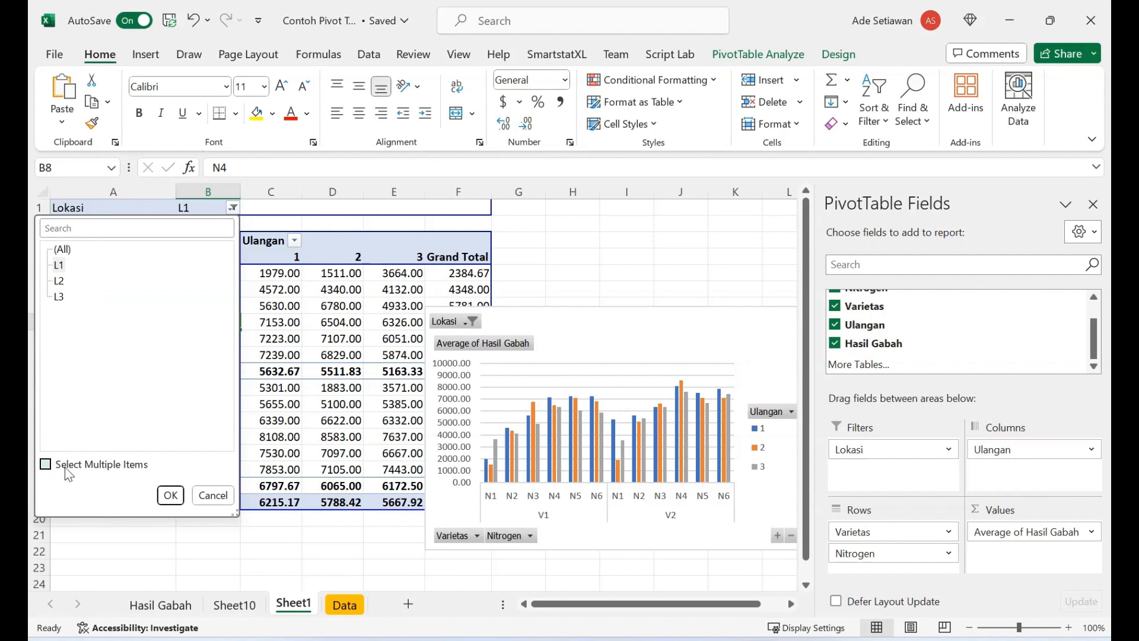
left_click(46, 466)
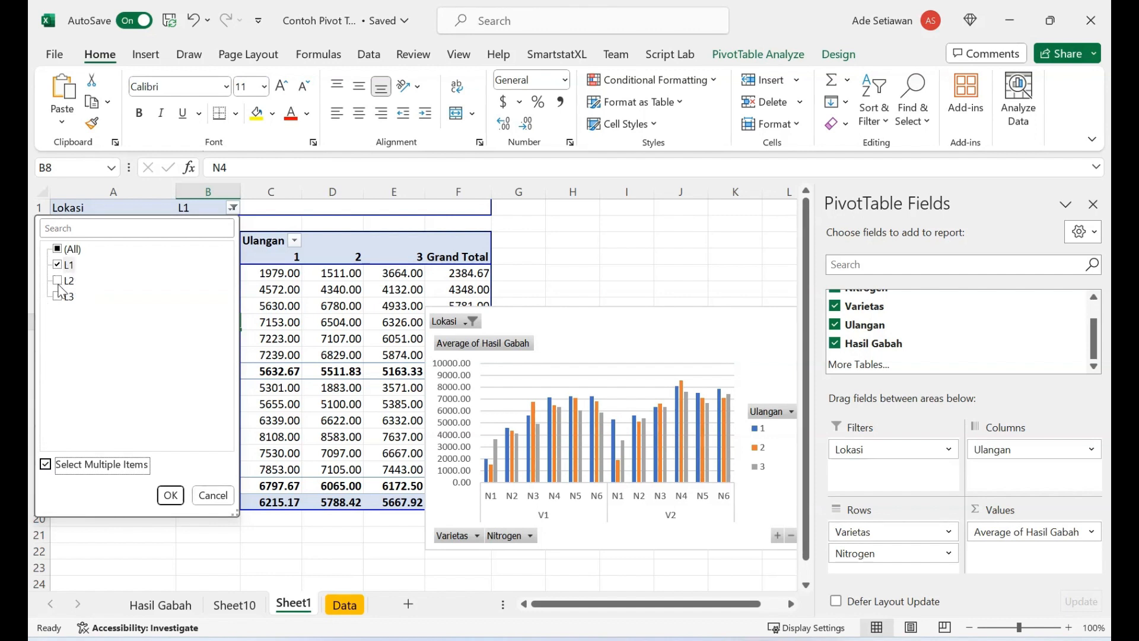
left_click(172, 496)
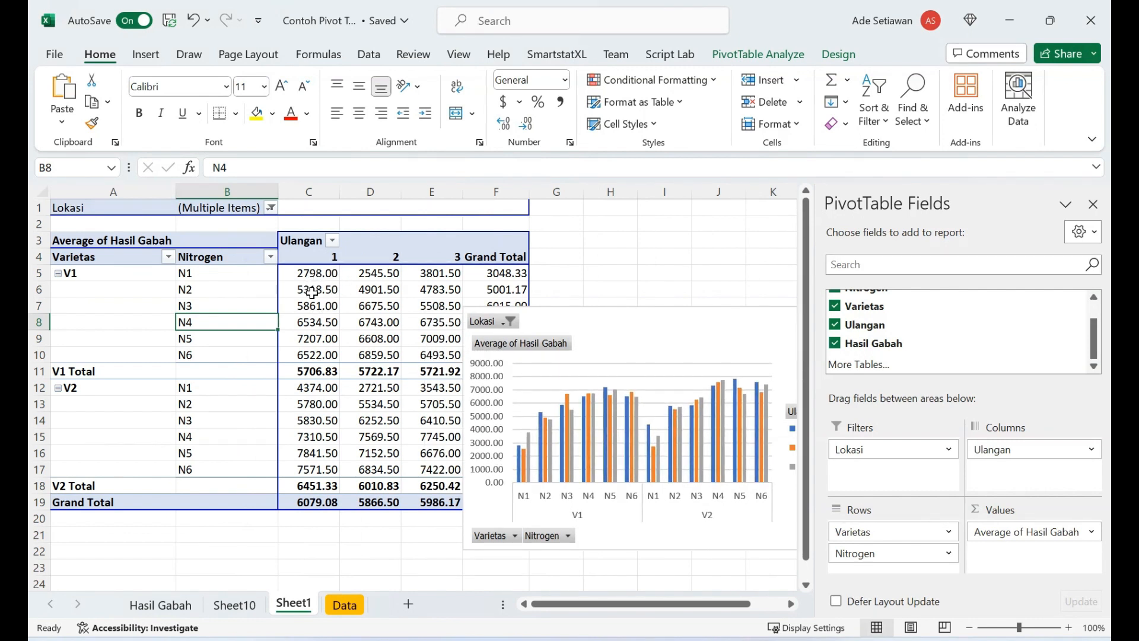
mouse_move(312, 295)
mouse_move(622, 411)
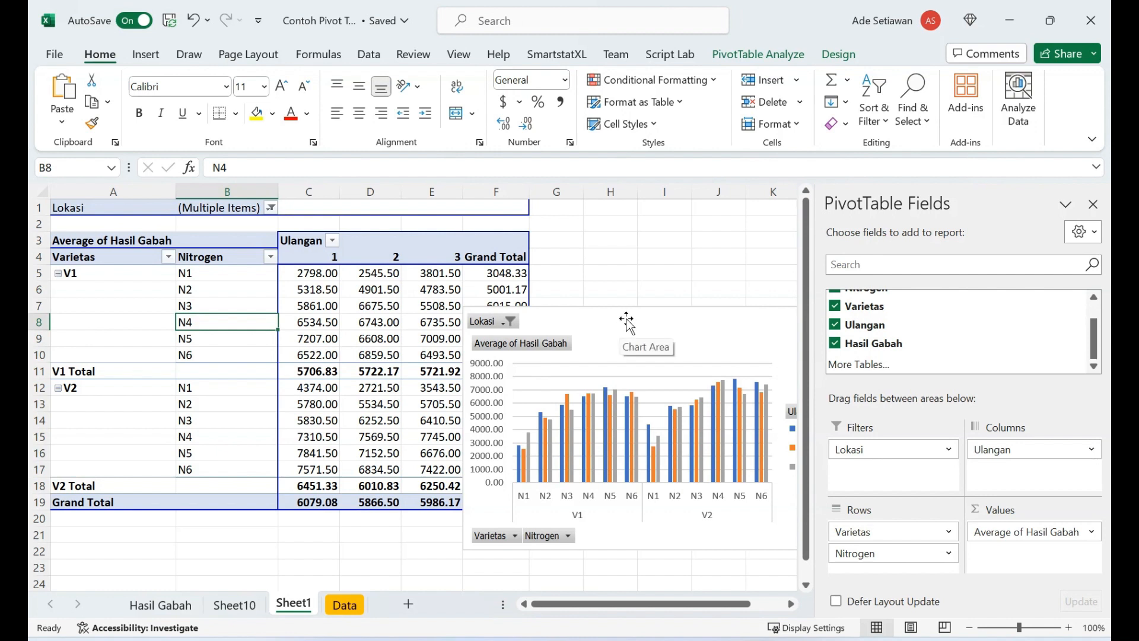
left_click_drag(623, 320, 543, 323)
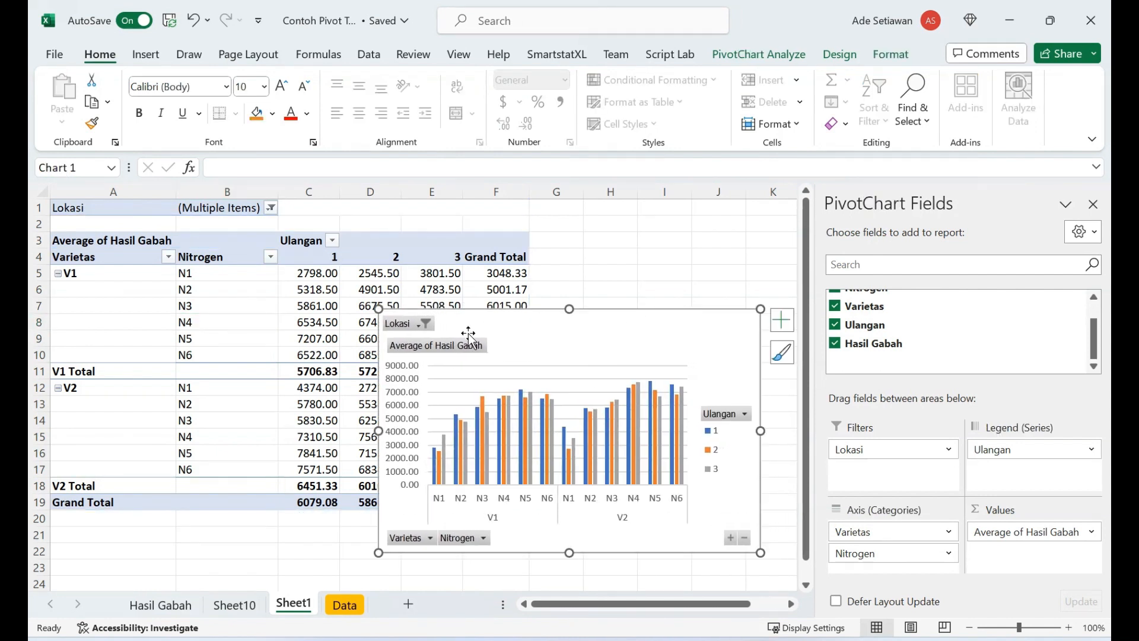